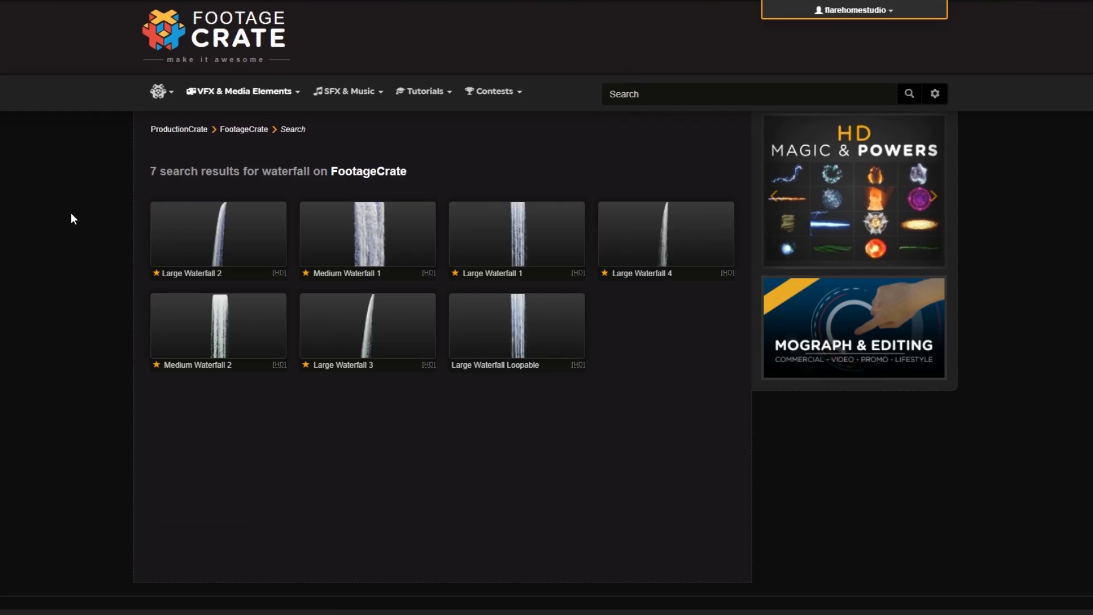
- Look through the waterfall search results on FootageCrate and preview the Medium Waterfall 1 clip
{"action": "left_click", "coordinate": [165, 231]}
{"action": "left_click", "coordinate": [73, 228]}
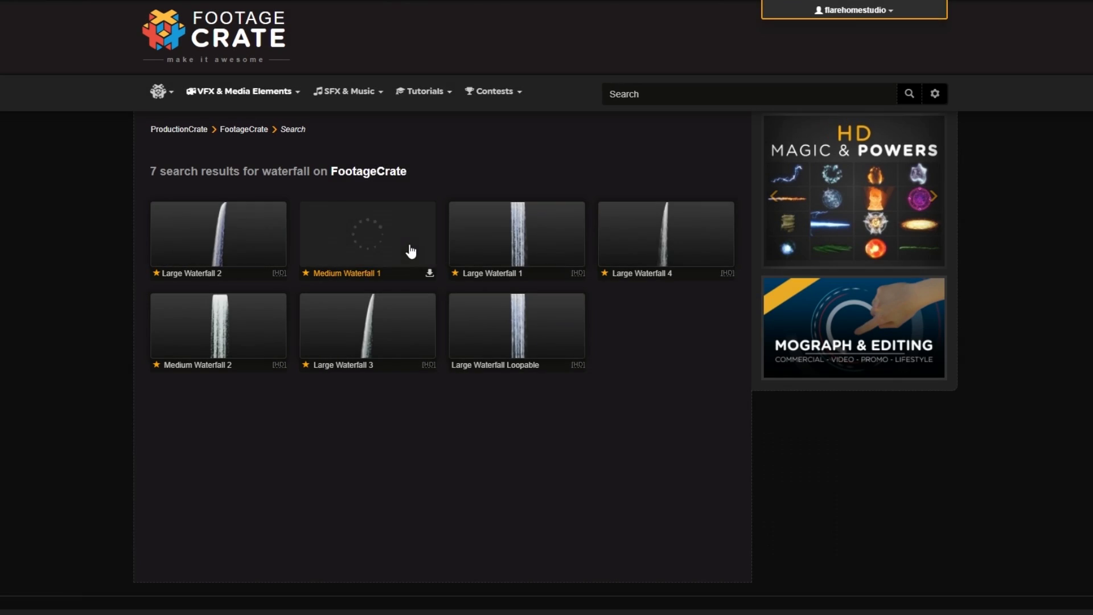
{"action": "left_click", "coordinate": [408, 251]}
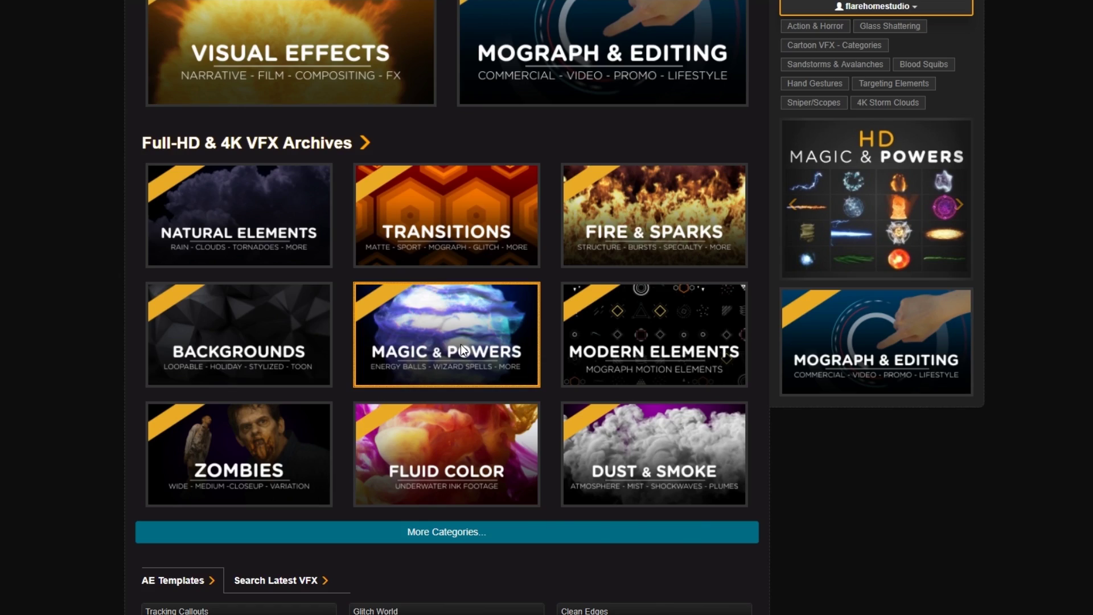
- Browse the Frost FX collection within the Magic & Powers category and preview the Mist on Ground 1 clip
{"action": "left_click", "coordinate": [460, 344]}
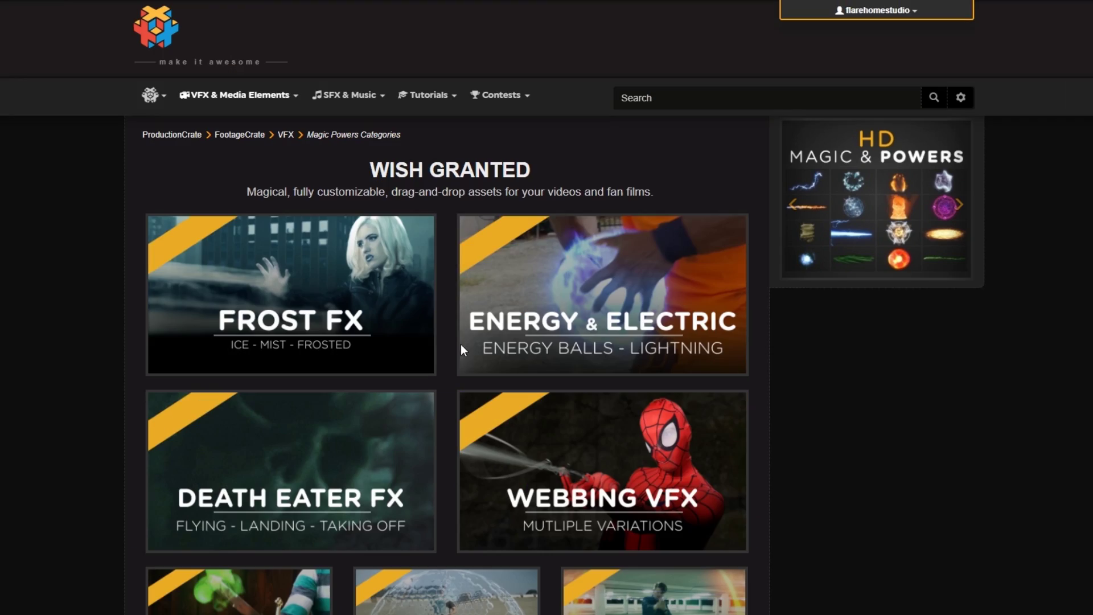
{"action": "left_click", "coordinate": [276, 300]}
{"action": "scroll", "coordinate": [485, 336], "scroll_direction": "down", "scroll_amount": 3}
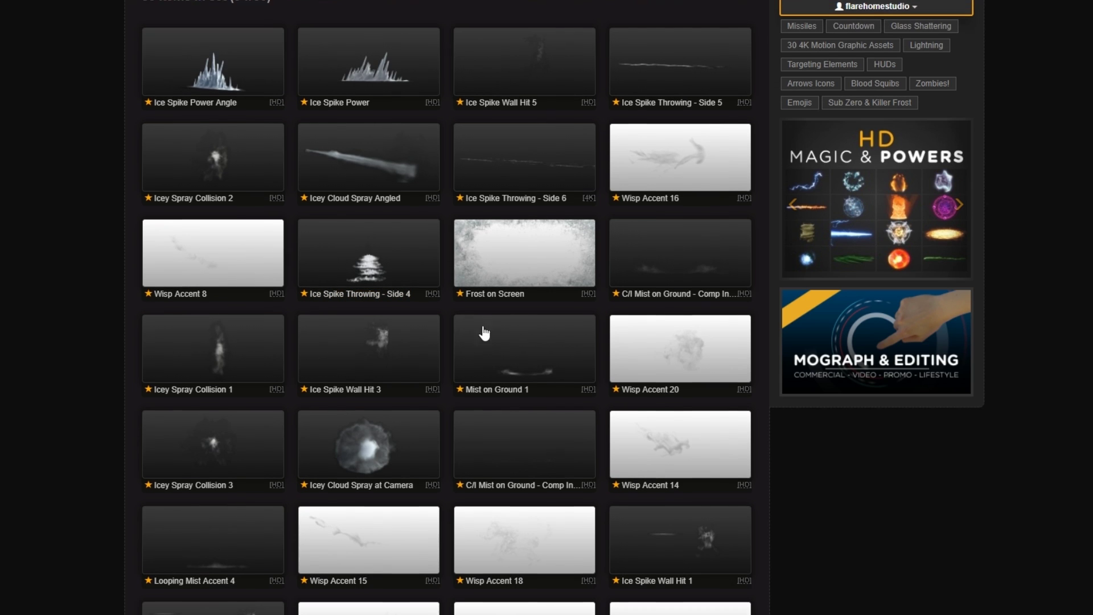
{"action": "left_click", "coordinate": [555, 346]}
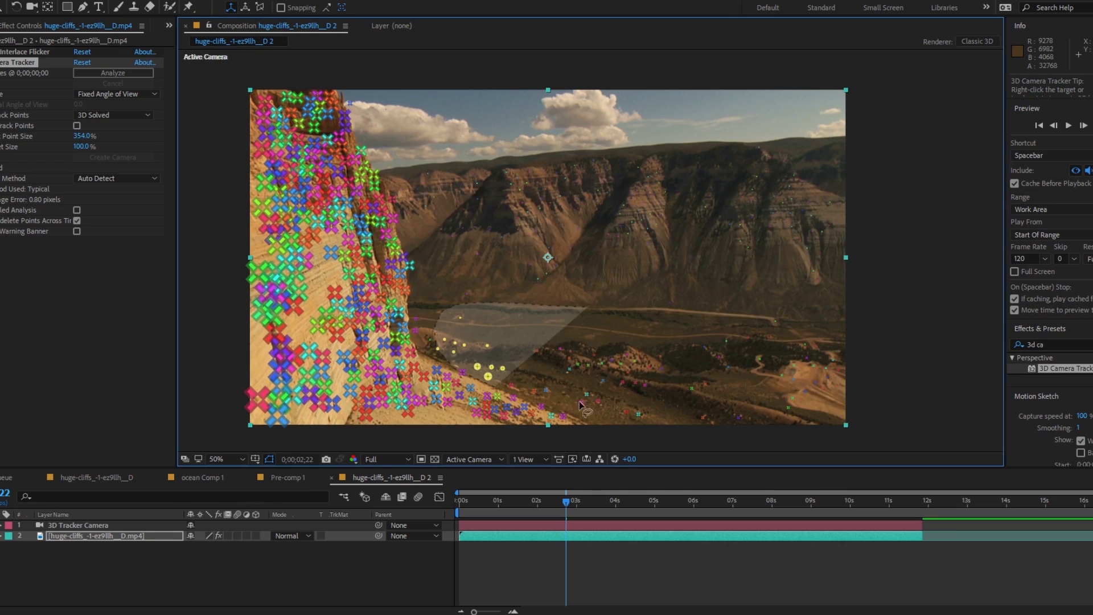
- Select the 3D camera track points across the valley floor in After Effects and create a solid from them
{"action": "left_click_drag", "start_coordinate": [687, 317], "coordinate": [698, 344]}
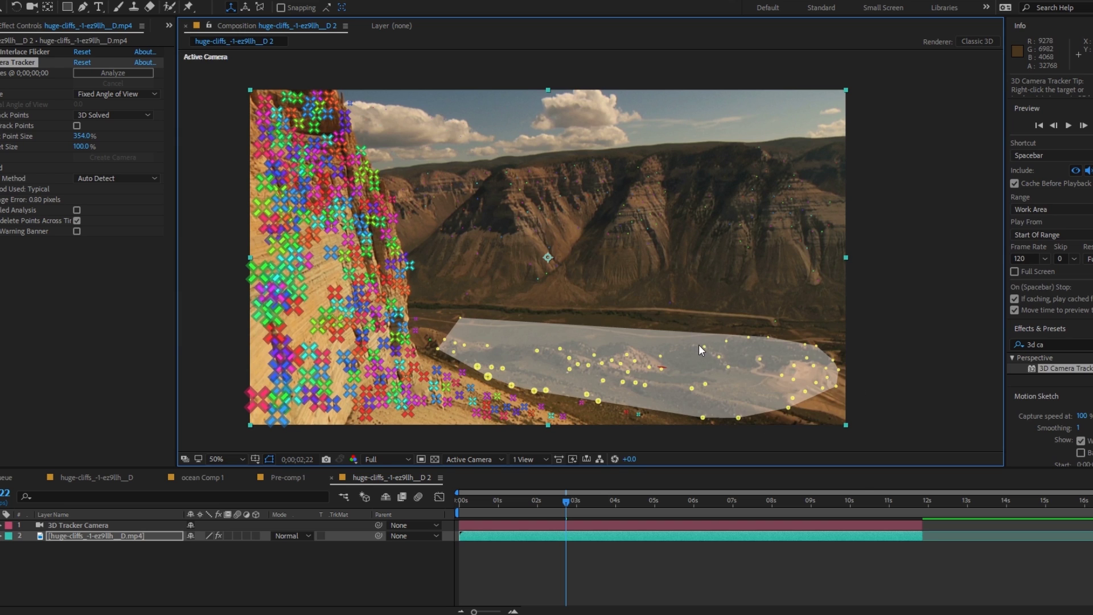
{"action": "right_click", "coordinate": [704, 348]}
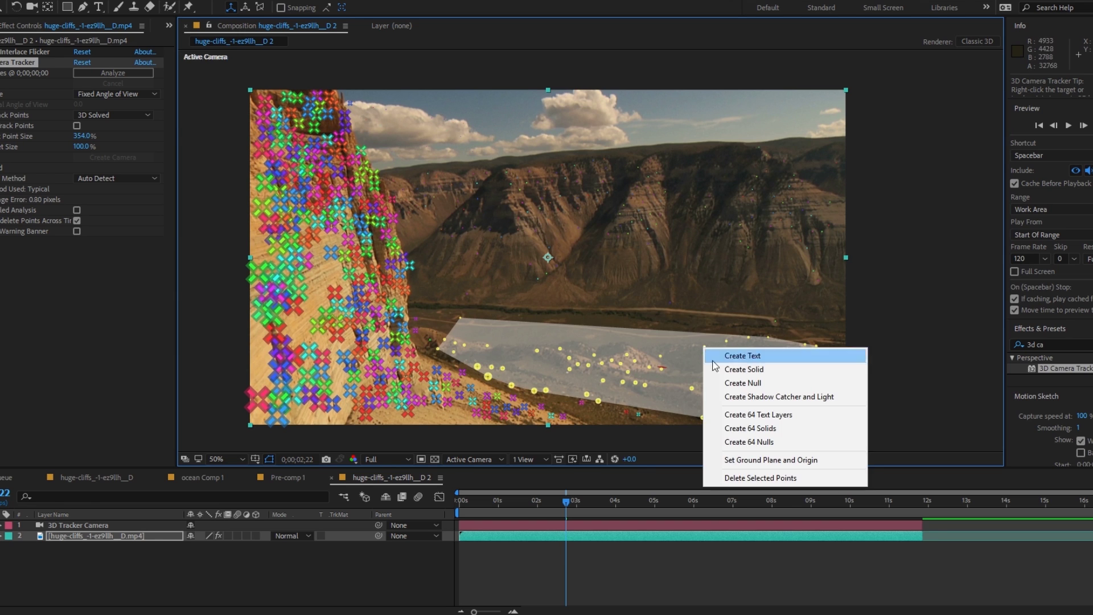
{"action": "left_click", "coordinate": [719, 370]}
- Scale up the track solid until it covers the valley floor and rotate it to line up with the ground
{"action": "key", "text": "s"}
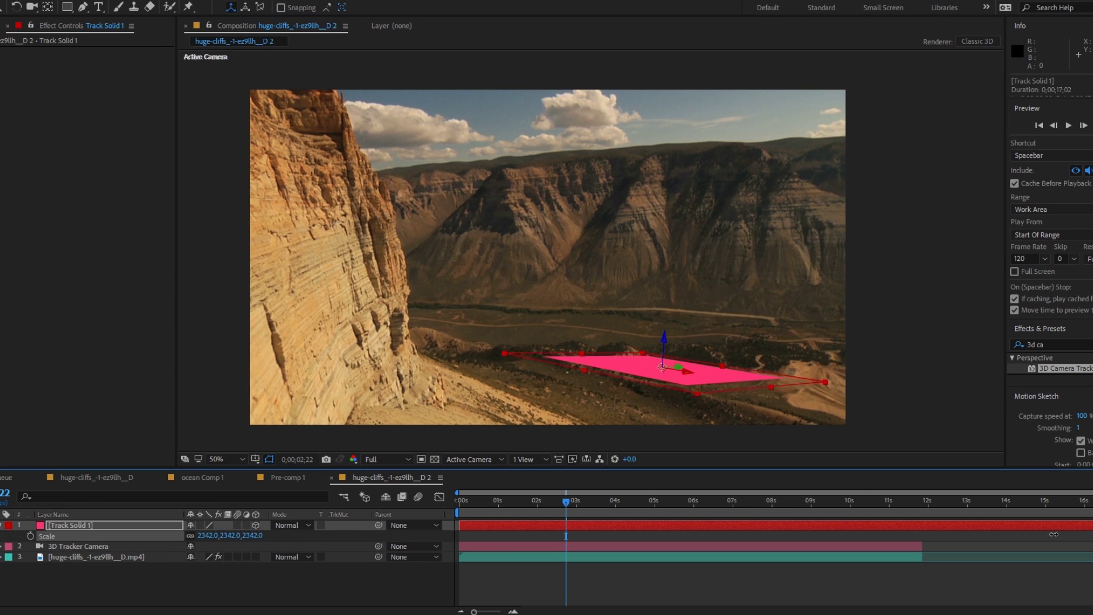
{"action": "left_click_drag", "start_coordinate": [1054, 534], "coordinate": [1090, 535]}
{"action": "left_click_drag", "start_coordinate": [244, 535], "coordinate": [734, 575]}
{"action": "key", "text": "r"}
{"action": "left_click_drag", "start_coordinate": [203, 556], "coordinate": [183, 564]}
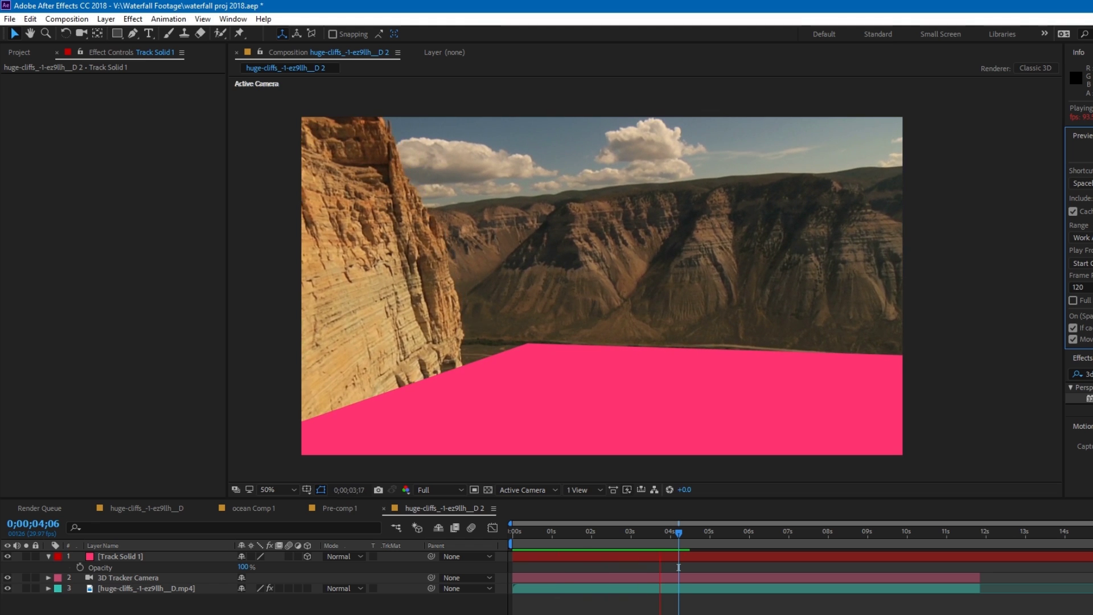
- Apply Fast Box Blur to the ocean 2 solid with a blur radius of about 167 to soften its edges
{"action": "right_click", "coordinate": [161, 561]}
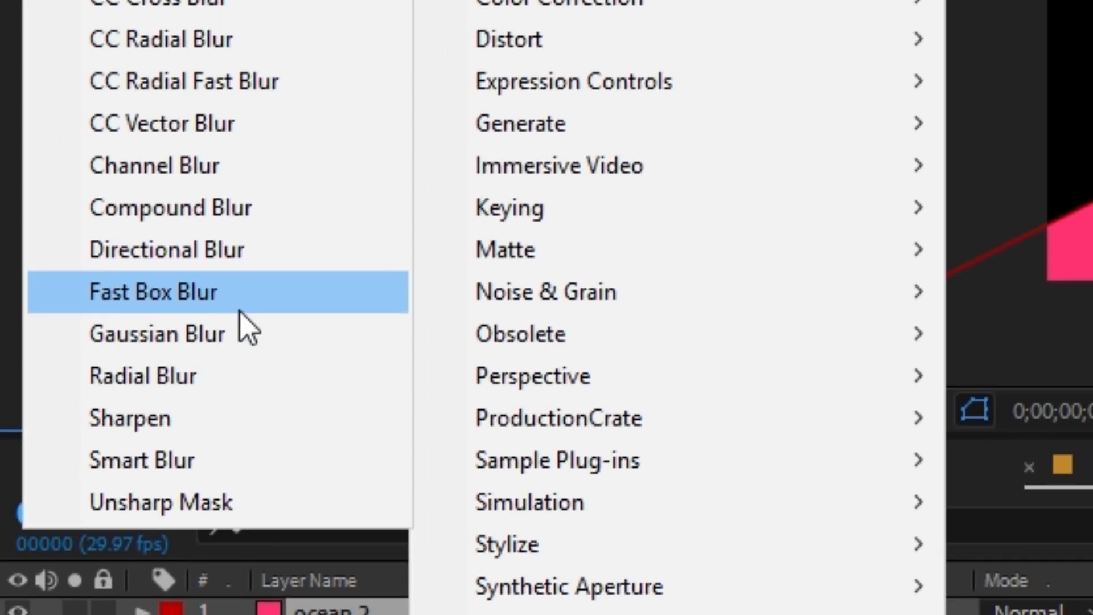
{"action": "left_click", "coordinate": [239, 305]}
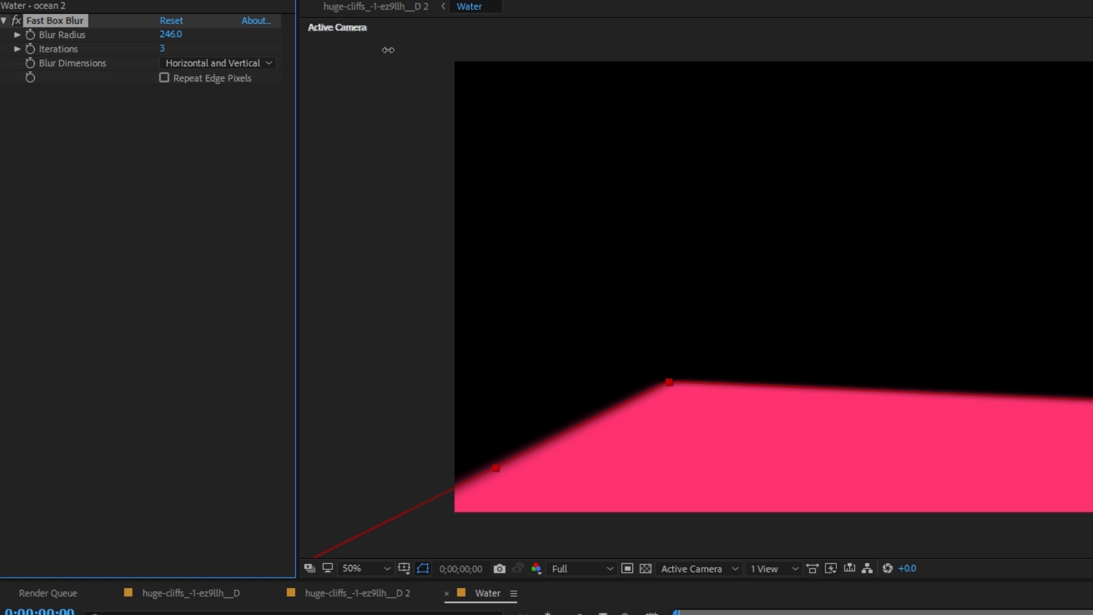
{"action": "left_click_drag", "start_coordinate": [379, 52], "coordinate": [326, 52]}
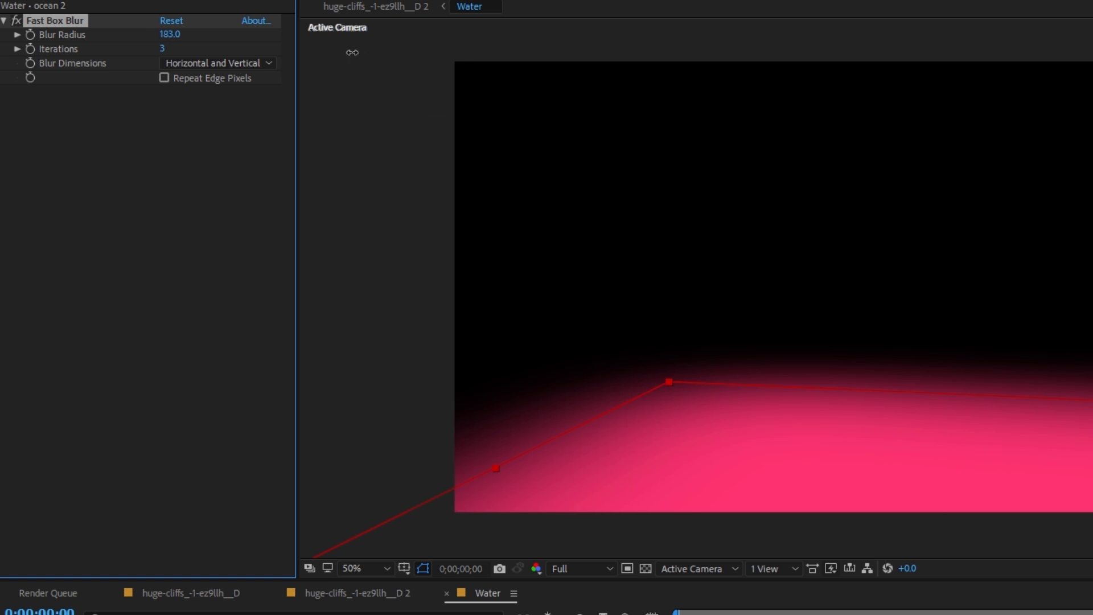
- Add Roughen Edges to the ocean 2 solid with edge sharpness 0.10, scale about 549 and complexity 8
{"action": "right_click", "coordinate": [189, 157]}
{"action": "mouse_move", "coordinate": [268, 559]}
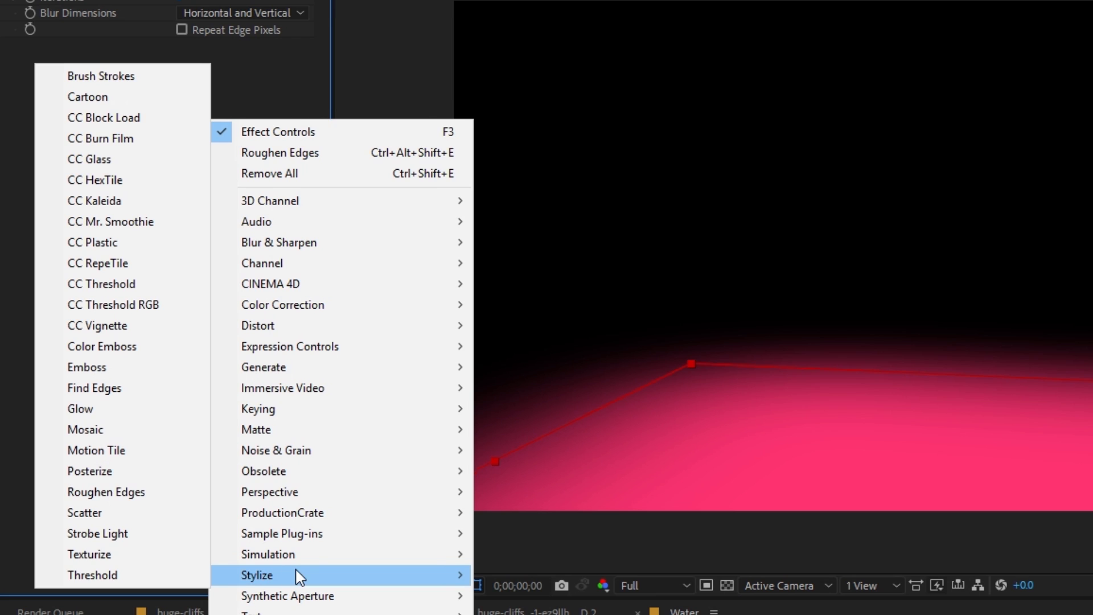
{"action": "left_click", "coordinate": [84, 493]}
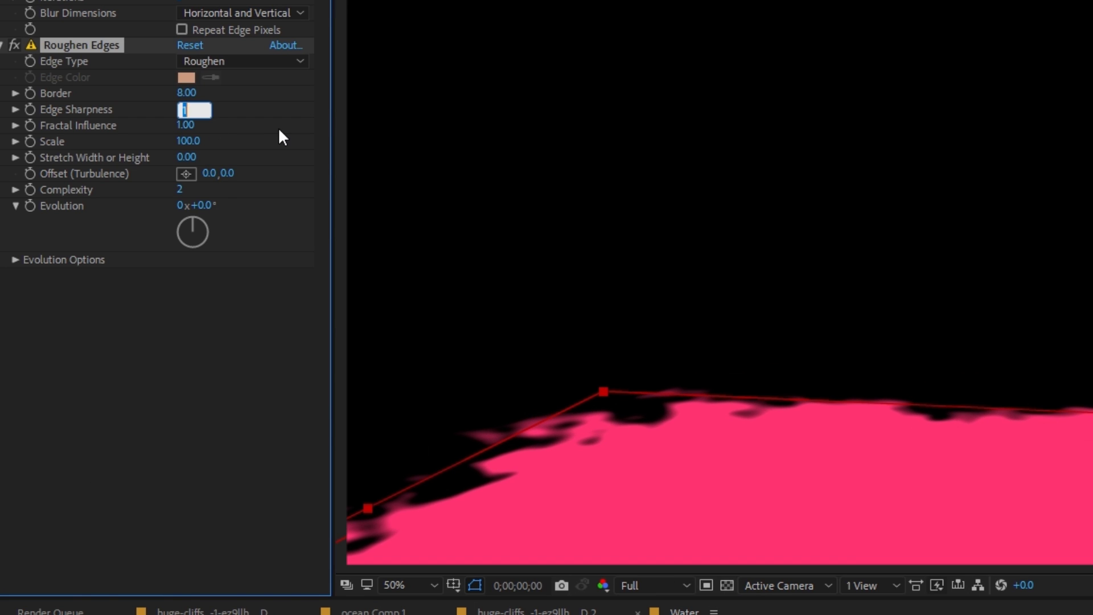
{"action": "type", "text": "0.1"}
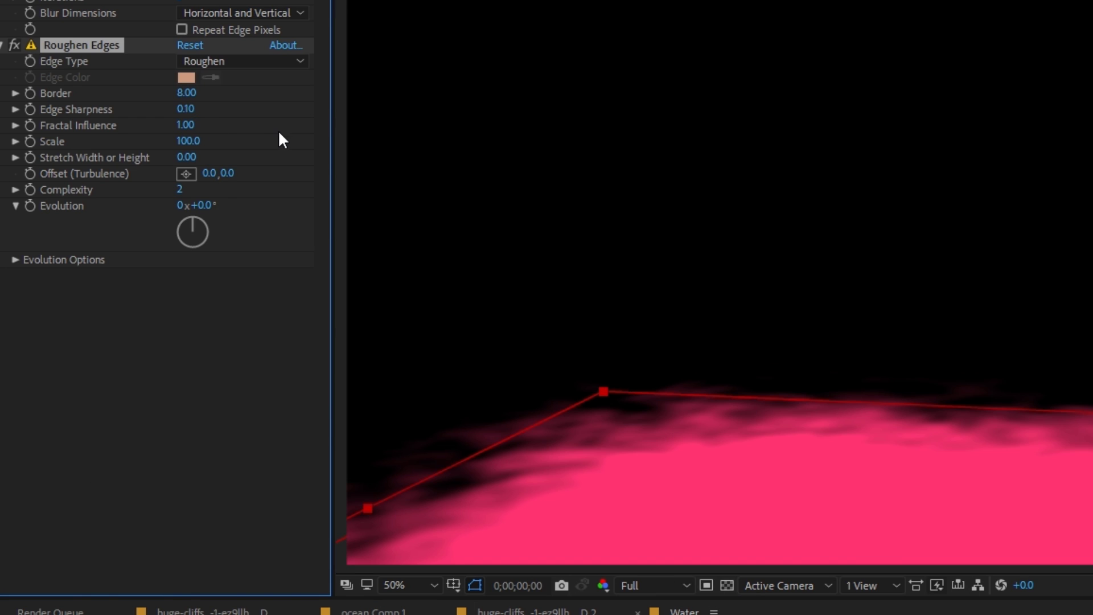
{"action": "left_click_drag", "start_coordinate": [188, 141], "coordinate": [244, 140]}
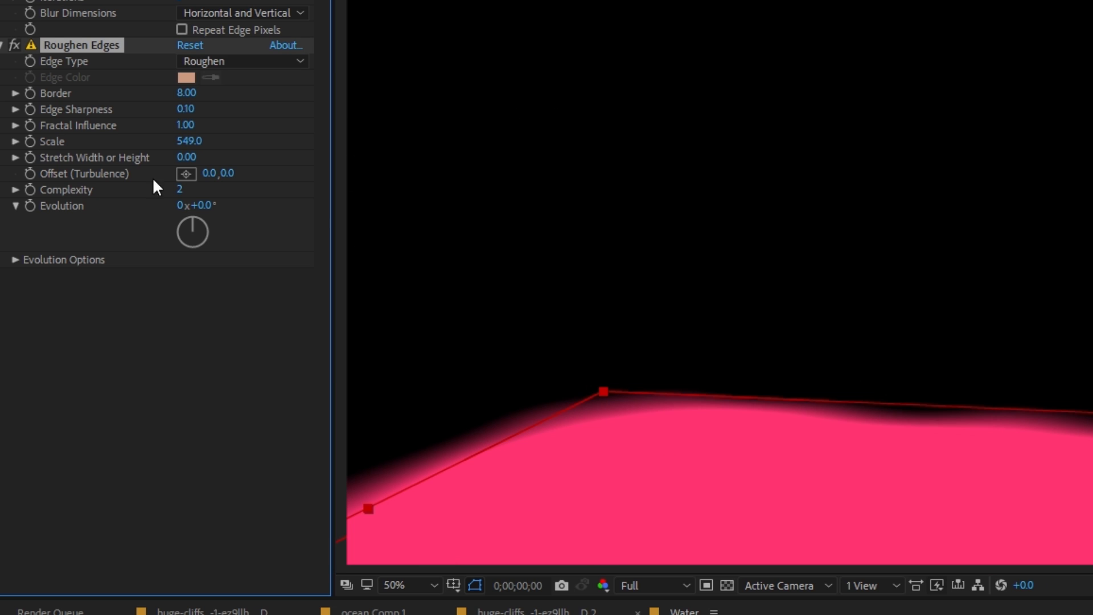
{"action": "left_click", "coordinate": [404, 317]}
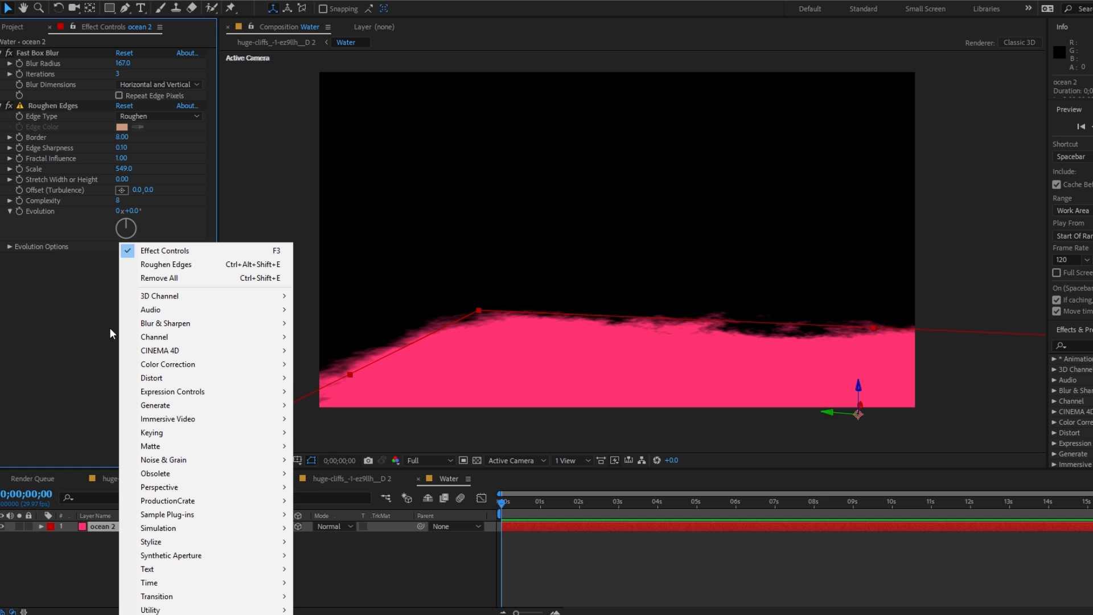
- Add Turbulent Noise to the ocean 2 layer and reduce its transform scale until the pattern becomes a fine grain
{"action": "key", "text": "Escape"}
{"action": "right_click", "coordinate": [139, 258]}
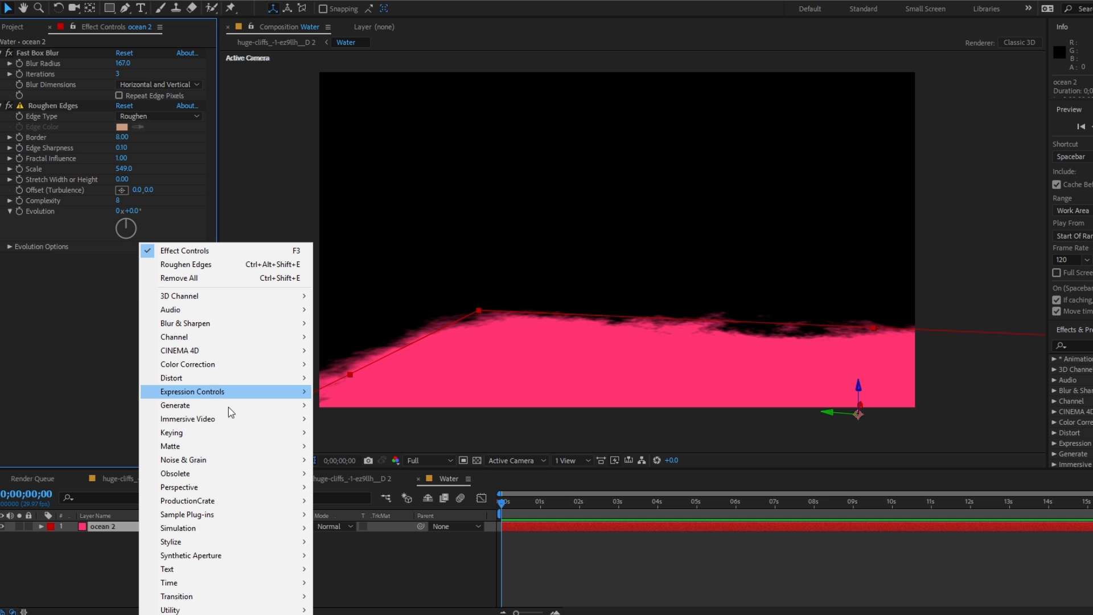
{"action": "mouse_move", "coordinate": [209, 463]}
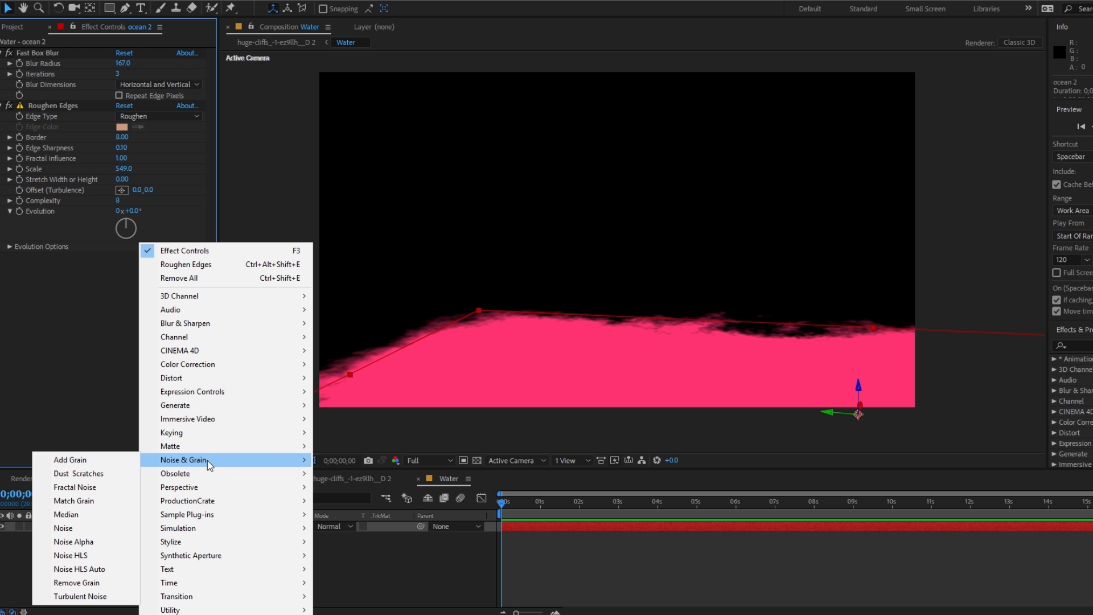
{"action": "left_click", "coordinate": [99, 595]}
{"action": "left_click_drag", "start_coordinate": [435, 370], "coordinate": [436, 265]}
{"action": "scroll", "coordinate": [437, 265], "scroll_direction": "up", "scroll_amount": 2}
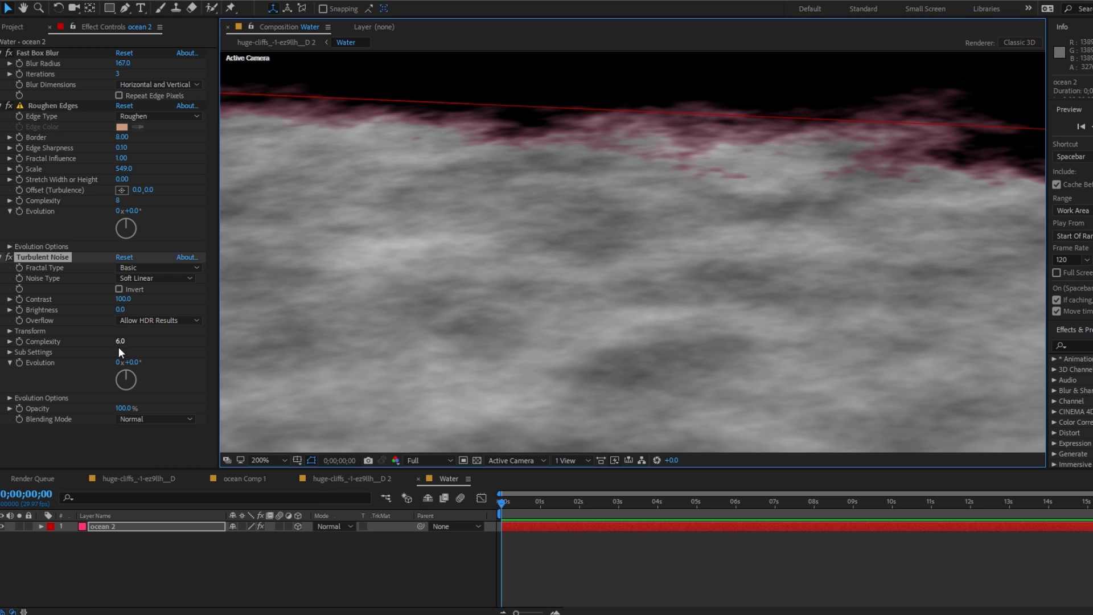
{"action": "left_click", "coordinate": [9, 331]}
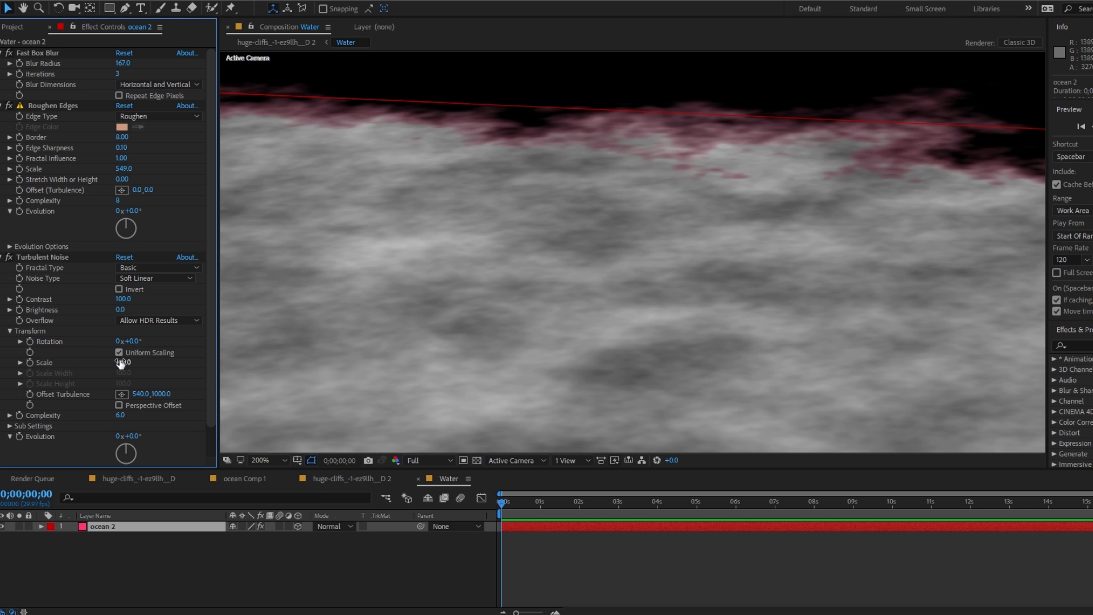
{"action": "left_click_drag", "start_coordinate": [121, 363], "coordinate": [65, 367]}
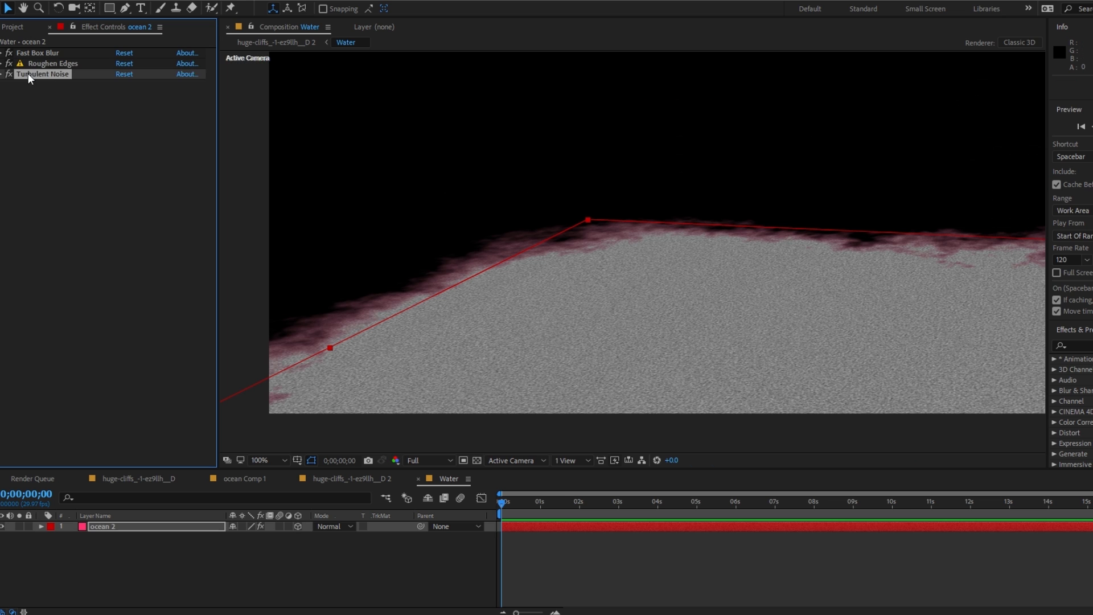
- Duplicate the Turbulent Noise effect and give the copy the Swirly fractal type with a transform scale of about 230
{"action": "key", "text": "ctrl+d"}
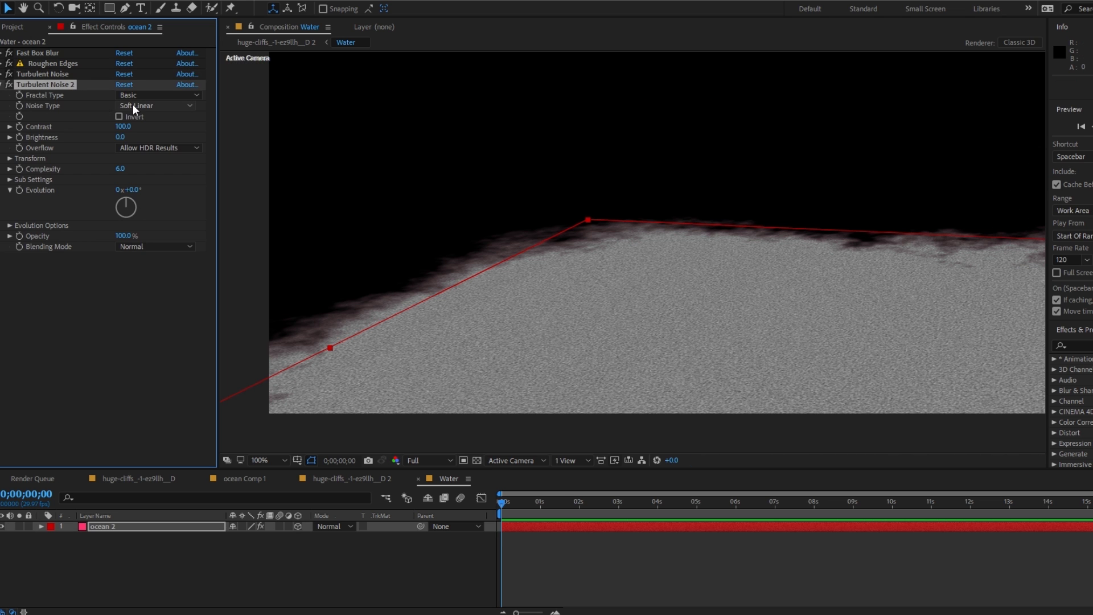
{"action": "left_click", "coordinate": [140, 95]}
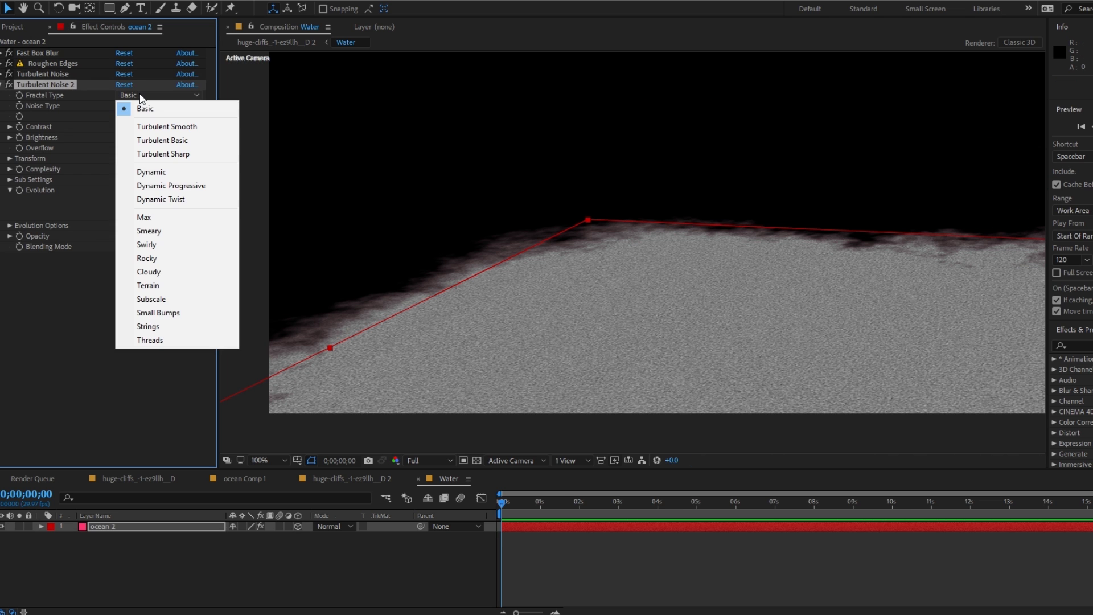
{"action": "left_click", "coordinate": [165, 246]}
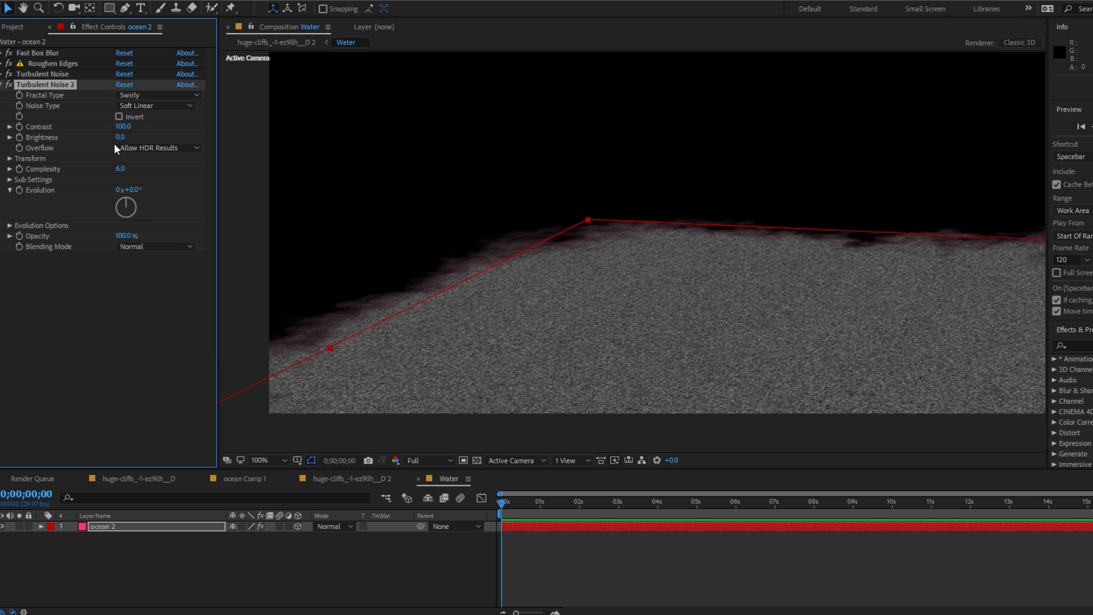
{"action": "left_click", "coordinate": [10, 159]}
{"action": "left_click_drag", "start_coordinate": [129, 189], "coordinate": [266, 192]}
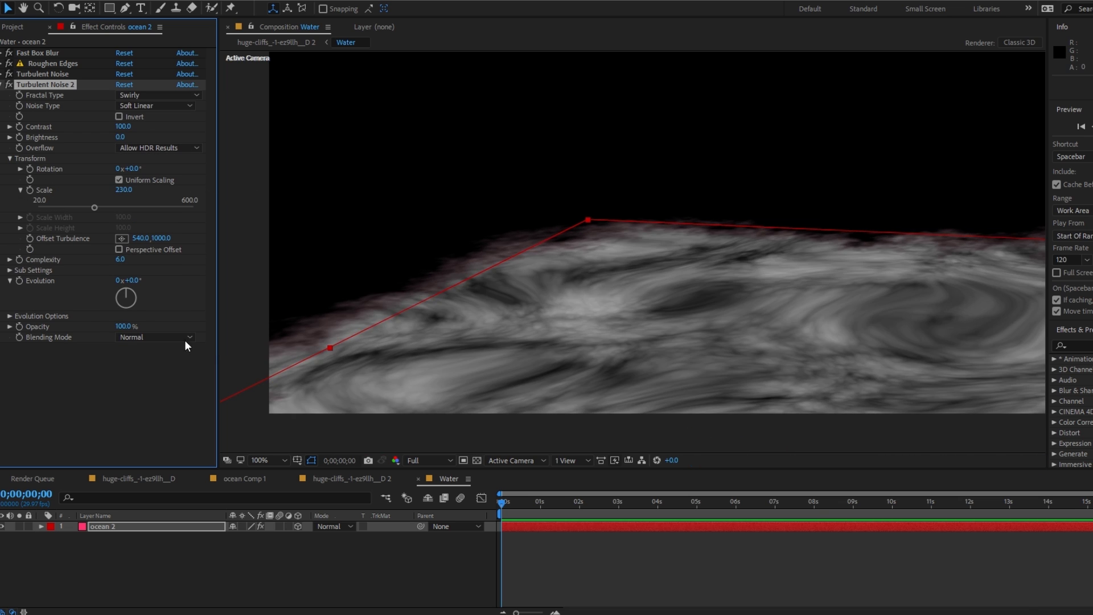
- Change the blending mode of Turbulent Noise 2 so its large swirls mix with the fine grain underneath
{"action": "left_click", "coordinate": [185, 339]}
{"action": "left_click", "coordinate": [208, 436]}
{"action": "left_click_drag", "start_coordinate": [565, 337], "coordinate": [405, 402]}
{"action": "scroll", "coordinate": [545, 336], "scroll_direction": "down", "scroll_amount": 1}
{"action": "left_click", "coordinate": [893, 241]}
{"action": "left_click_drag", "start_coordinate": [893, 241], "coordinate": [888, 278]}
- Apply Tint to the ocean 2 layer and map black to a muted blue of about hue 212°, saturation 62%, brightness 54%
{"action": "right_click", "coordinate": [113, 152]}
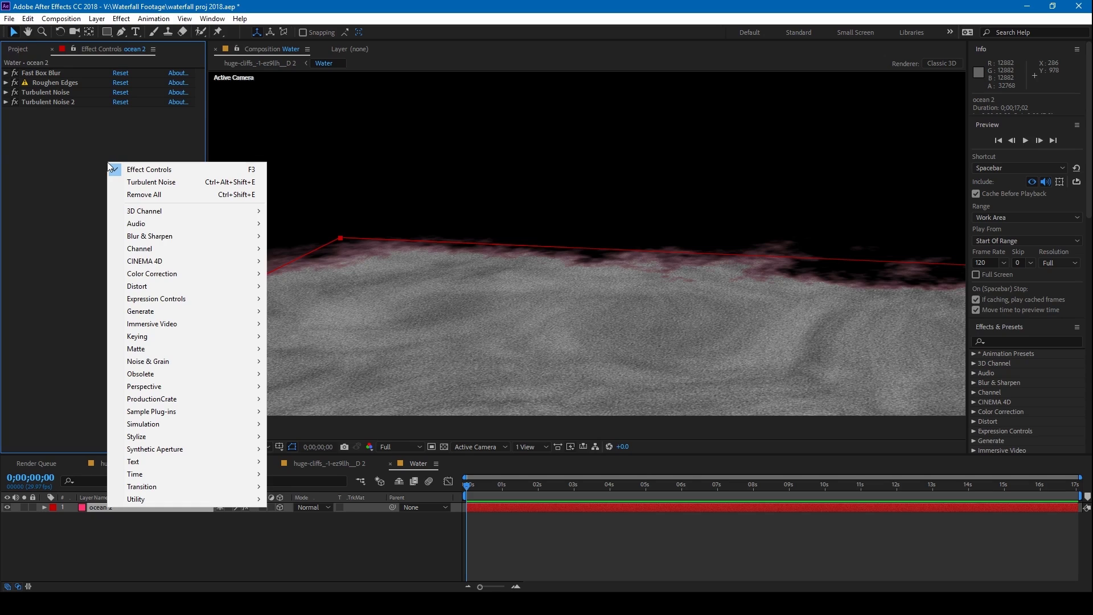
{"action": "left_click", "coordinate": [294, 581]}
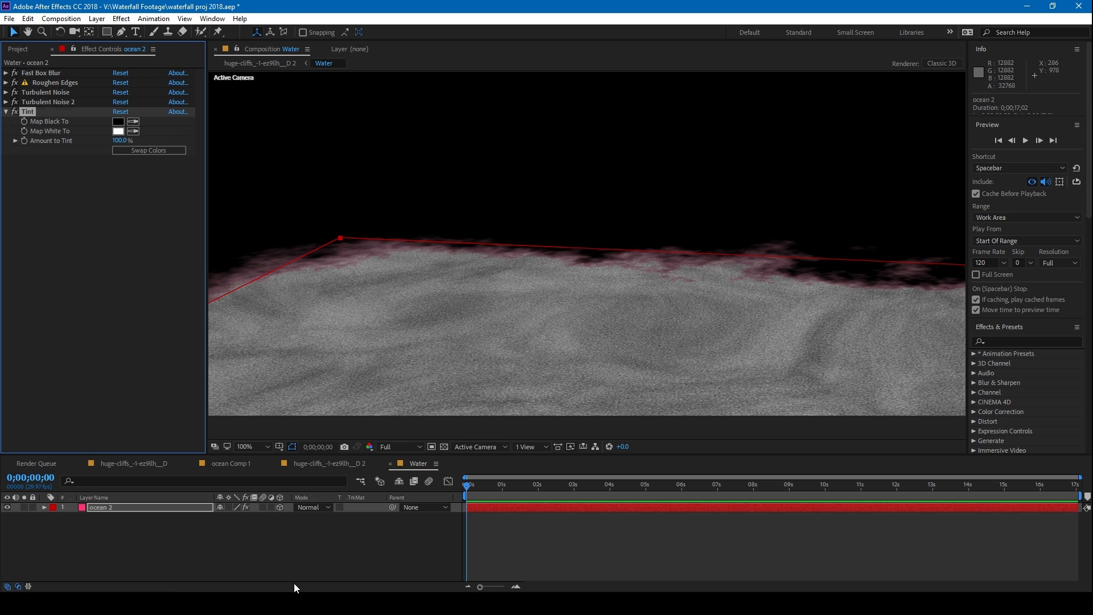
{"action": "left_click", "coordinate": [119, 122]}
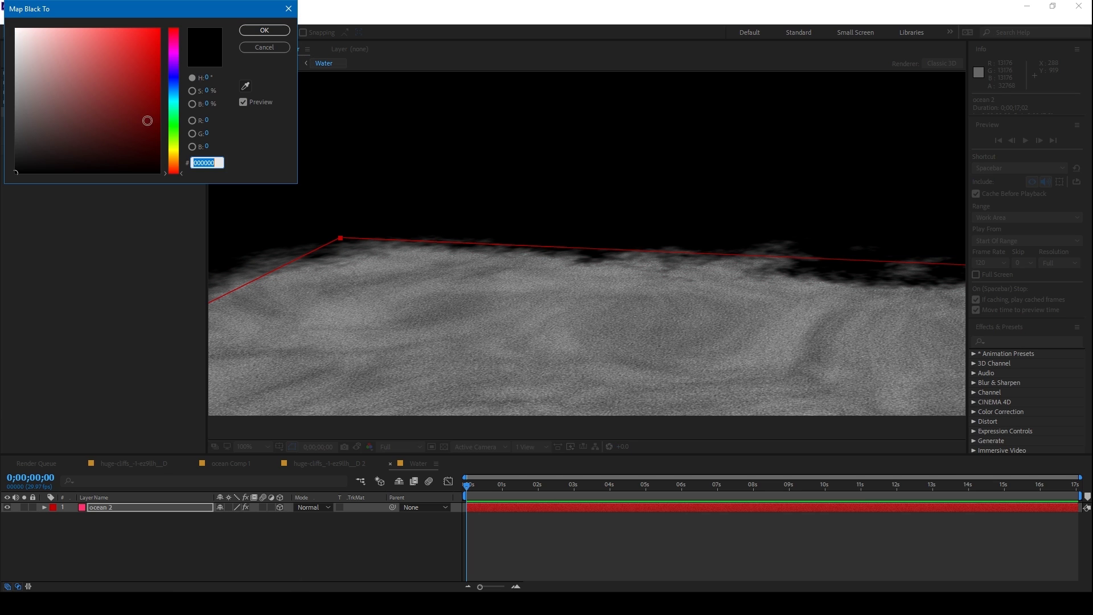
{"action": "left_click", "coordinate": [171, 87]}
{"action": "mouse_move", "coordinate": [122, 93]}
{"action": "left_mouse_down"}
{"action": "mouse_move", "coordinate": [98, 102]}
{"action": "mouse_move", "coordinate": [104, 94]}
{"action": "left_mouse_up"}
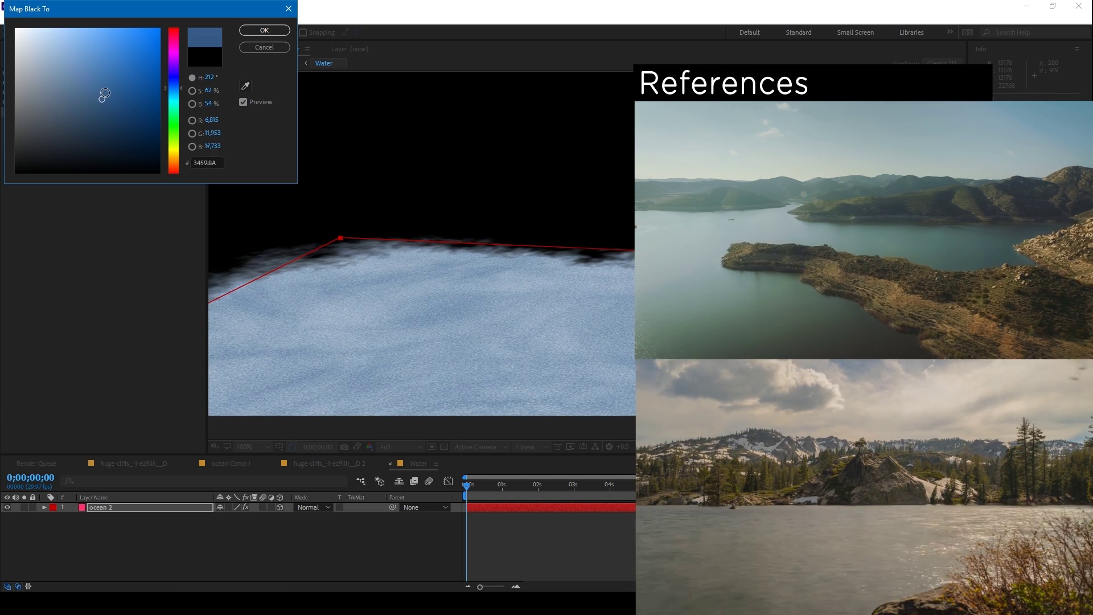
{"action": "left_click", "coordinate": [264, 29]}
- Map the Tint effect's white to a soft blue tone matching the water references
{"action": "left_click", "coordinate": [172, 137]}
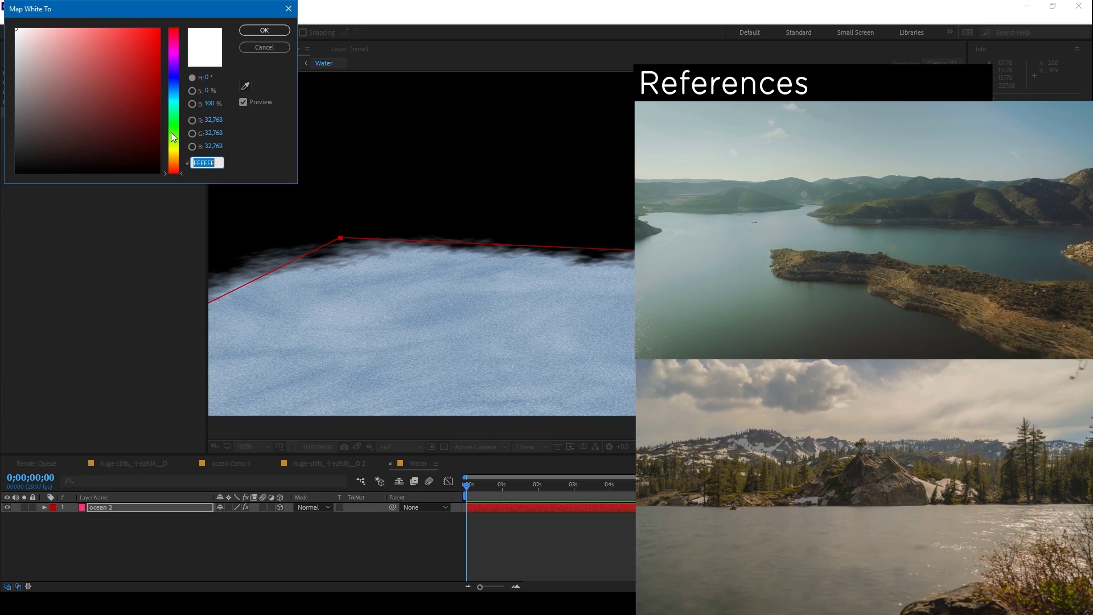
{"action": "left_click", "coordinate": [171, 87]}
{"action": "left_click_drag", "start_coordinate": [57, 63], "coordinate": [102, 80]}
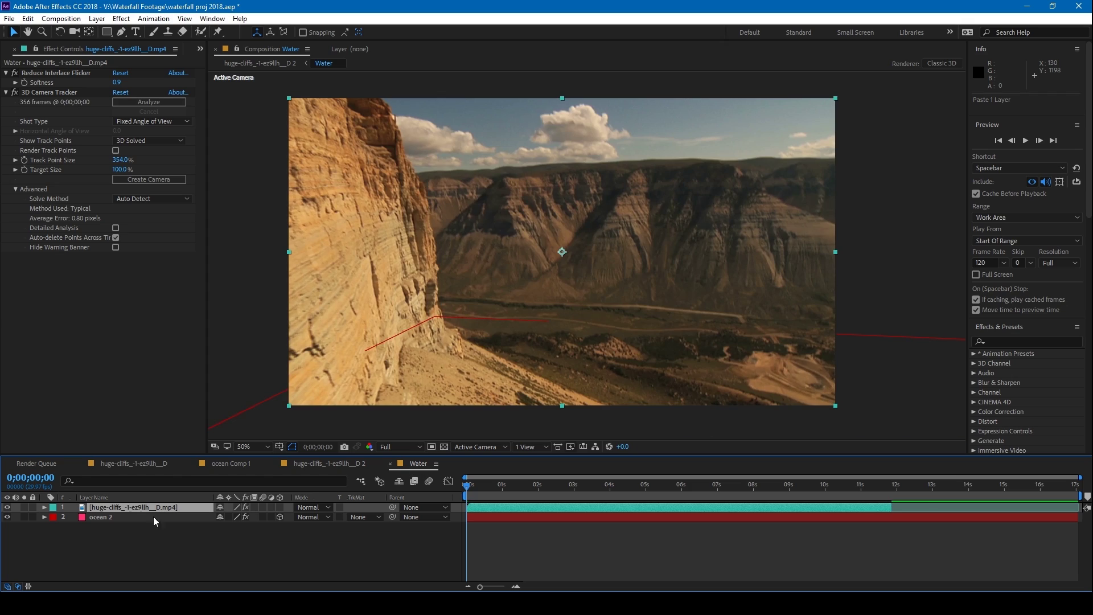
- Flip the cliff footage layer vertically in the Water composition to serve as a reflection
{"action": "right_click", "coordinate": [139, 510]}
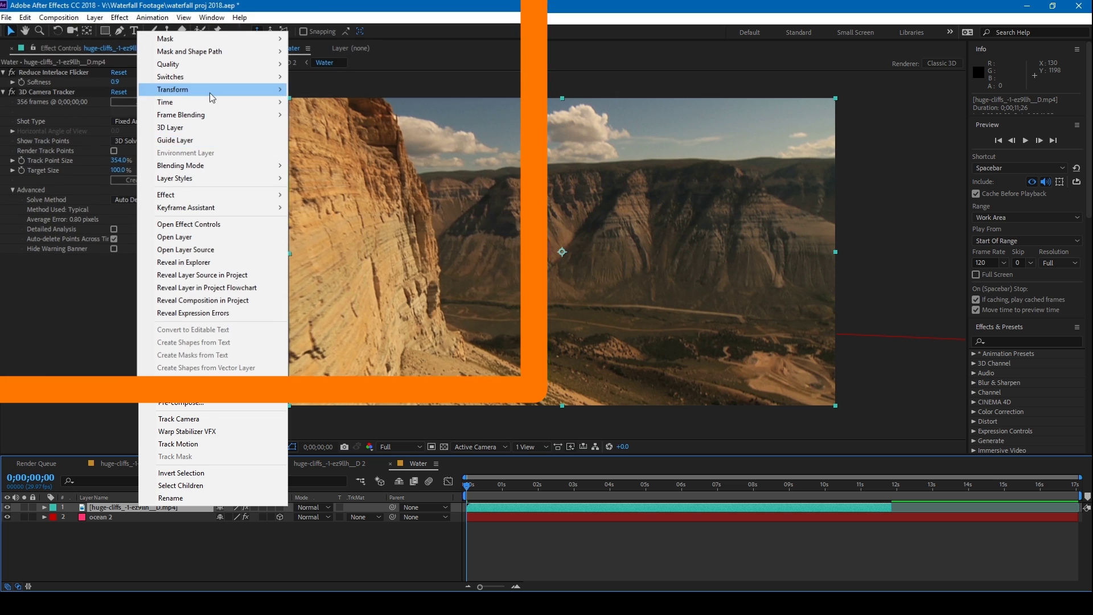
{"action": "mouse_move", "coordinate": [210, 94]}
{"action": "left_click", "coordinate": [477, 295]}
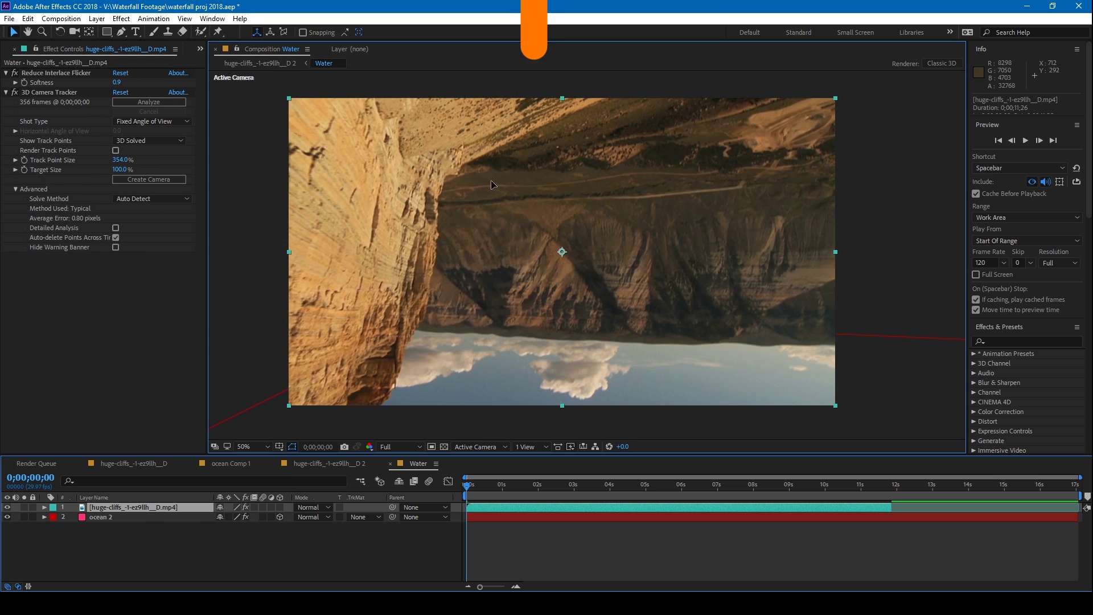
- Lower the flipped cliff footage's opacity to 20% and move it down to position 960, 1020 over the water
{"action": "key", "text": "t"}
{"action": "left_click_drag", "start_coordinate": [221, 516], "coordinate": [176, 518]}
{"action": "left_click", "coordinate": [503, 199]}
{"action": "left_click_drag", "start_coordinate": [505, 248], "coordinate": [504, 280]}
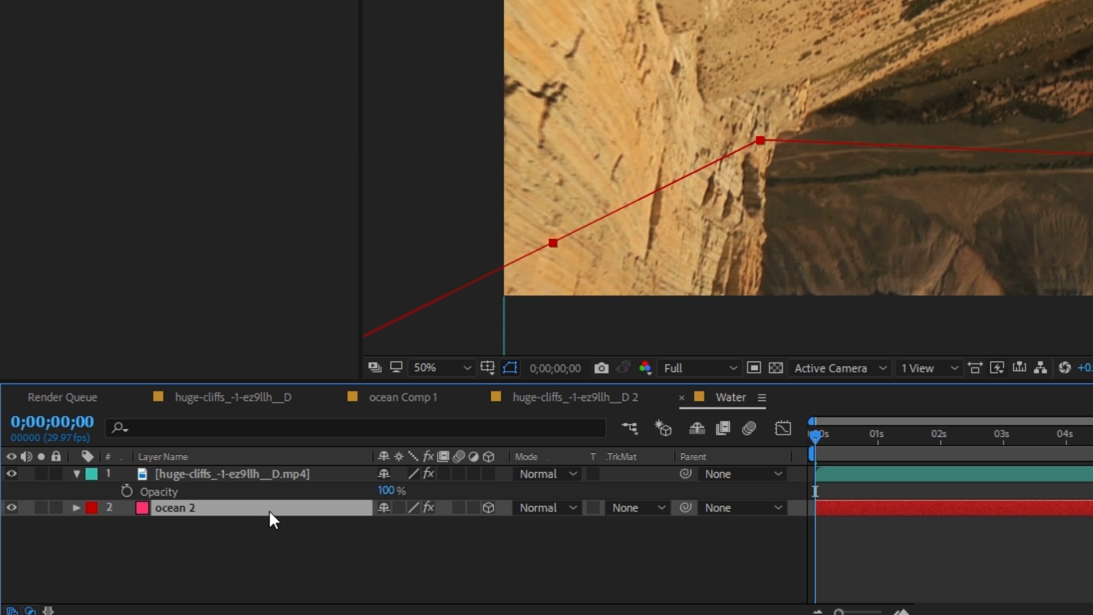
- Duplicate the ocean 2 layer above the flipped cliff footage and set the footage's track matte to Luma
{"action": "key", "text": "ctrl+d"}
{"action": "left_click_drag", "start_coordinate": [140, 525], "coordinate": [146, 503]}
{"action": "left_click", "coordinate": [637, 490]}
{"action": "left_click", "coordinate": [665, 585]}
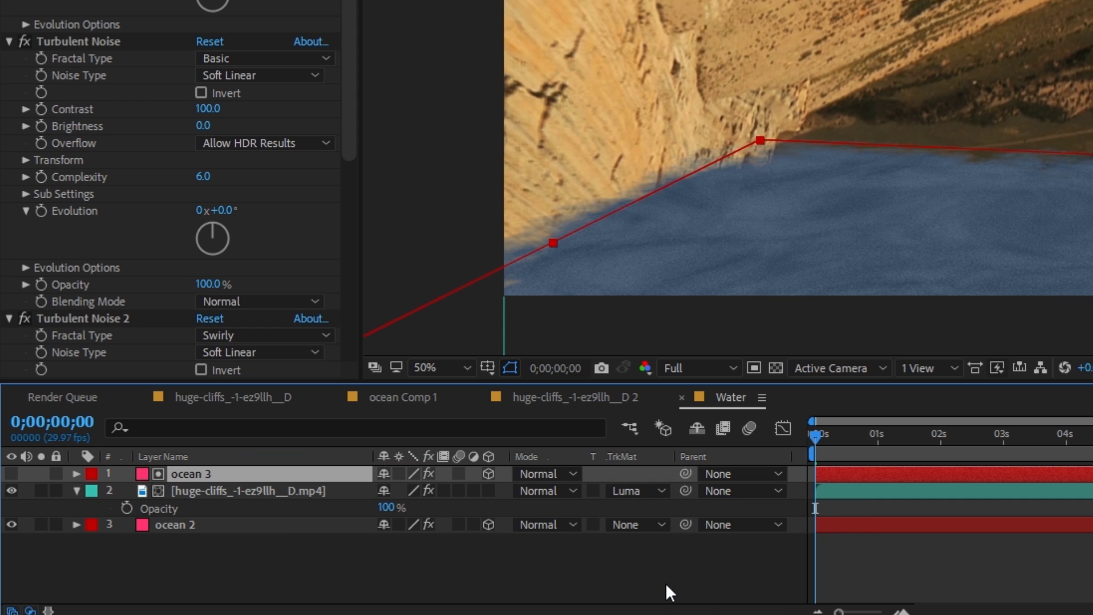
- Apply Fast Box Blur to the flipped cliff footage and set its blur radius to 22
{"action": "key", "text": "period"}
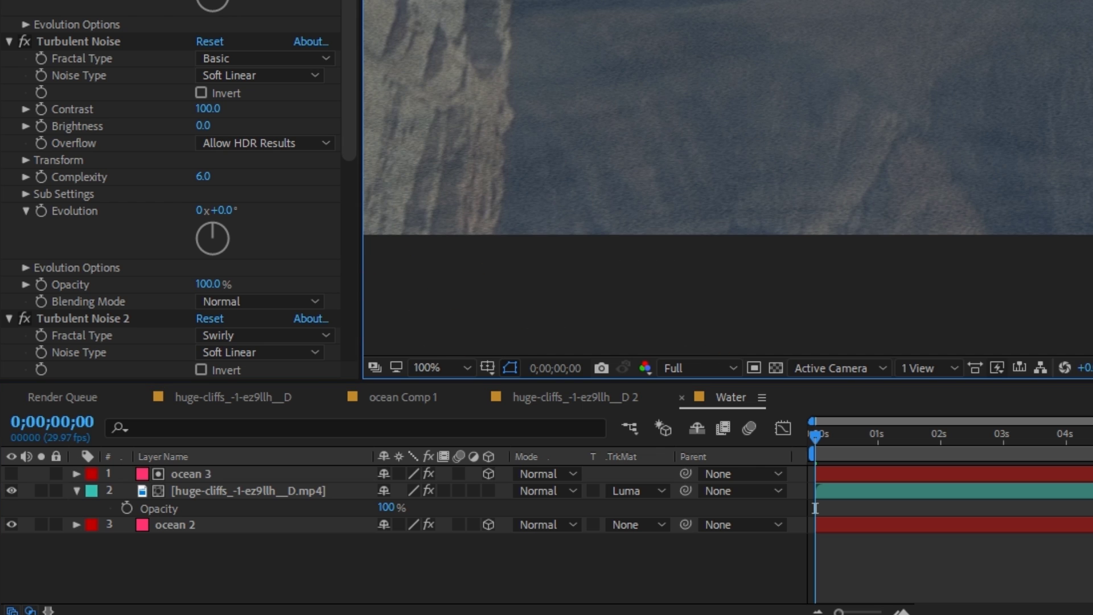
{"action": "right_click", "coordinate": [108, 322]}
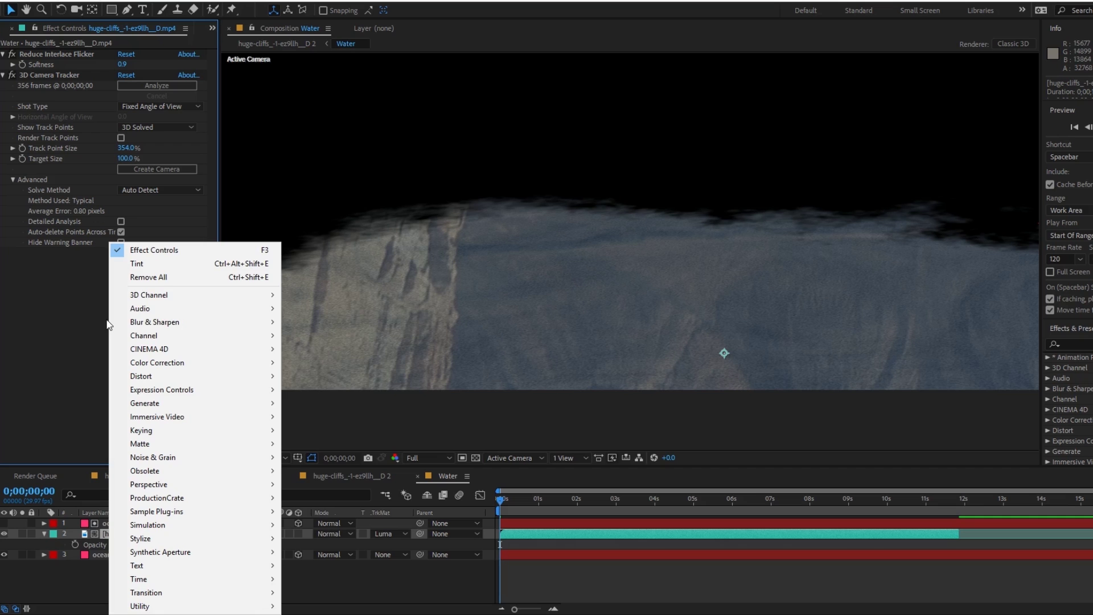
{"action": "mouse_move", "coordinate": [149, 323]}
{"action": "left_click", "coordinate": [332, 456]}
{"action": "left_click_drag", "start_coordinate": [121, 263], "coordinate": [133, 265]}
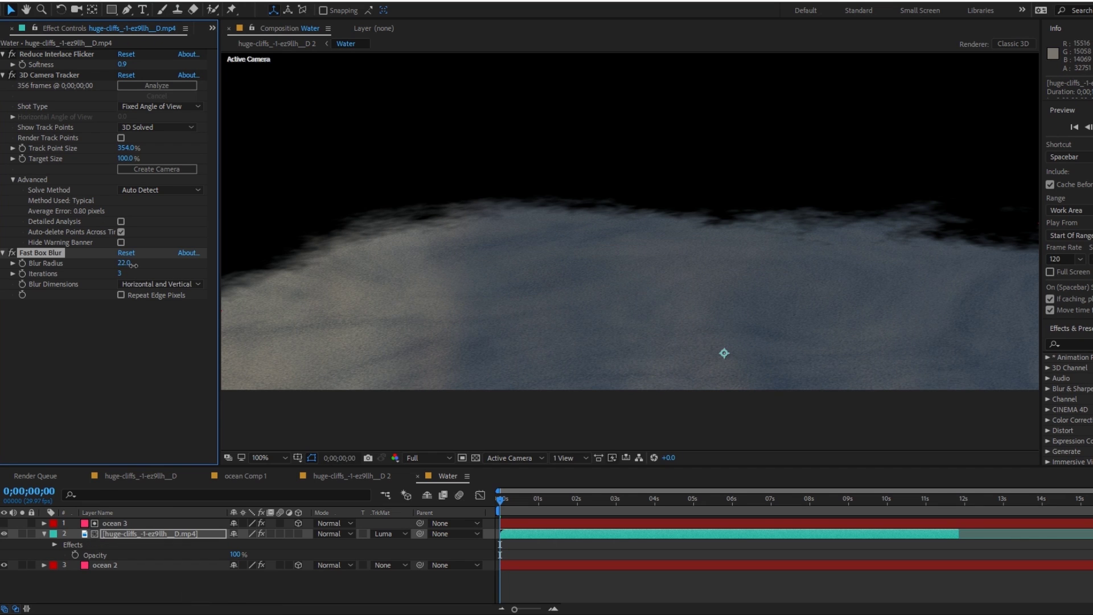
- Add a Curves effect to the ocean 3 matte layer and reshape its RGB curve to adjust the reflection's contrast
{"action": "left_click", "coordinate": [117, 524]}
{"action": "right_click", "coordinate": [89, 187]}
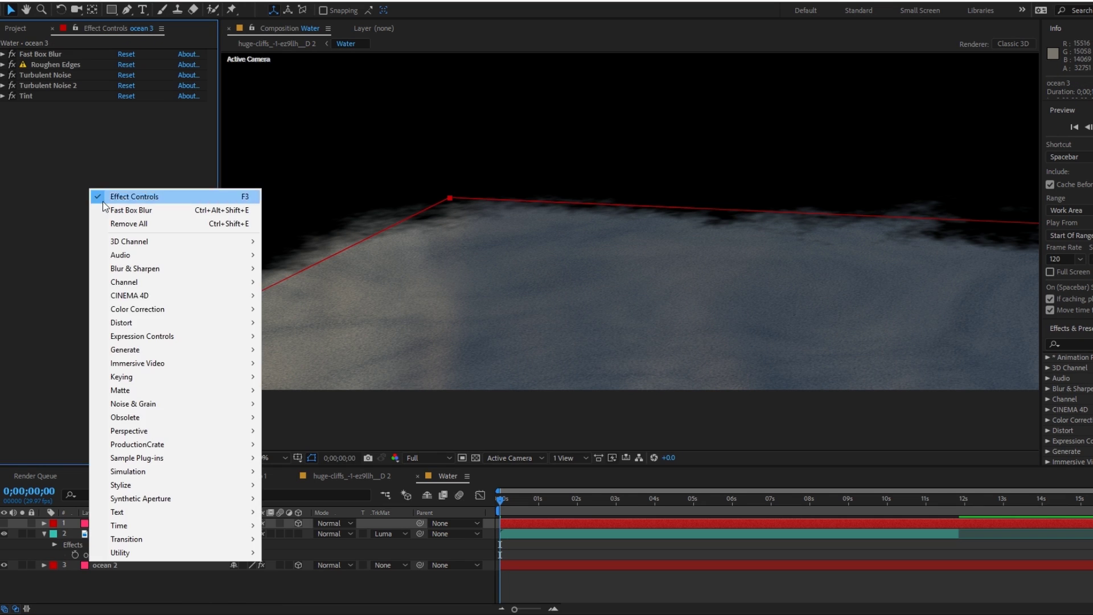
{"action": "mouse_move", "coordinate": [146, 309]}
{"action": "left_click", "coordinate": [299, 426]}
{"action": "left_click_drag", "start_coordinate": [99, 232], "coordinate": [99, 266]}
{"action": "left_click_drag", "start_coordinate": [139, 218], "coordinate": [112, 190]}
{"action": "left_click_drag", "start_coordinate": [85, 302], "coordinate": [92, 271]}
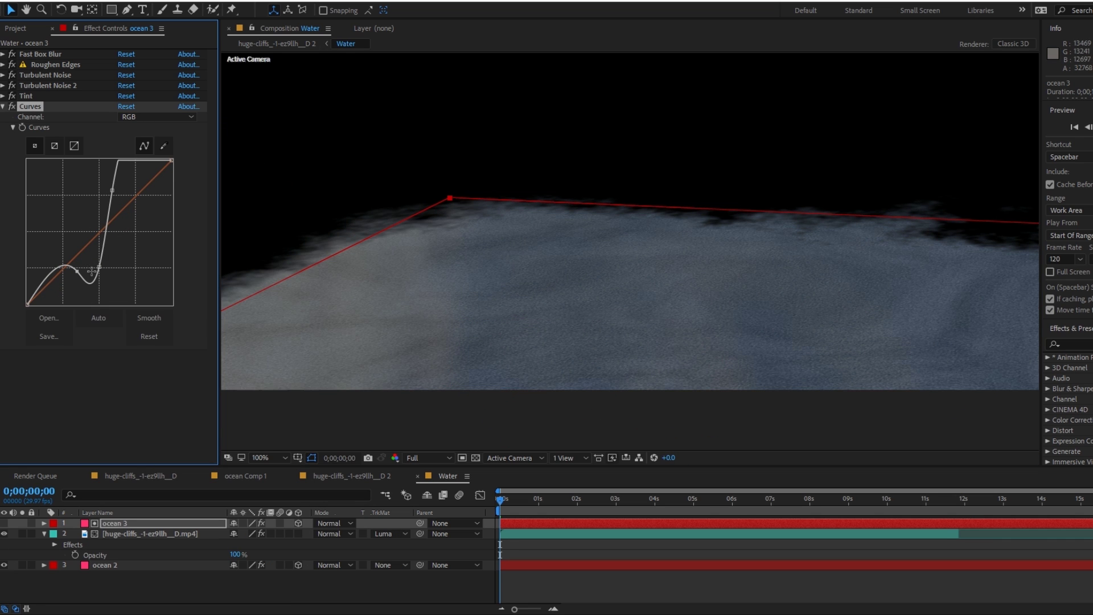
{"action": "left_click", "coordinate": [125, 107]}
{"action": "left_click_drag", "start_coordinate": [99, 232], "coordinate": [66, 269]}
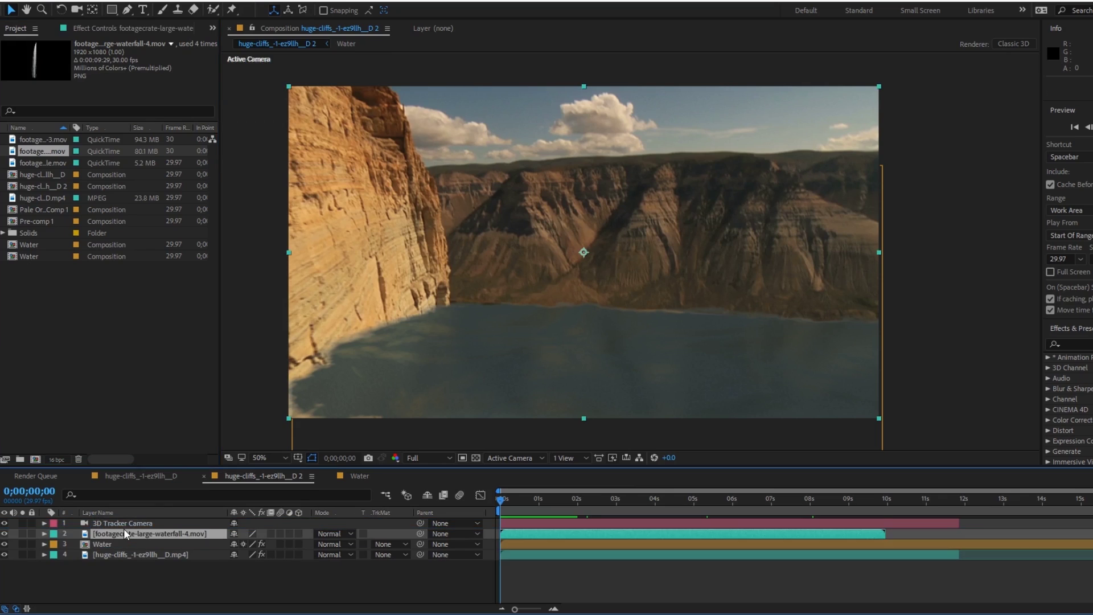
- Move the large-waterfall-4 footage to position 794, 574 and make it a 3D layer
{"action": "left_click_drag", "start_coordinate": [544, 219], "coordinate": [494, 228]}
{"action": "key", "text": "p"}
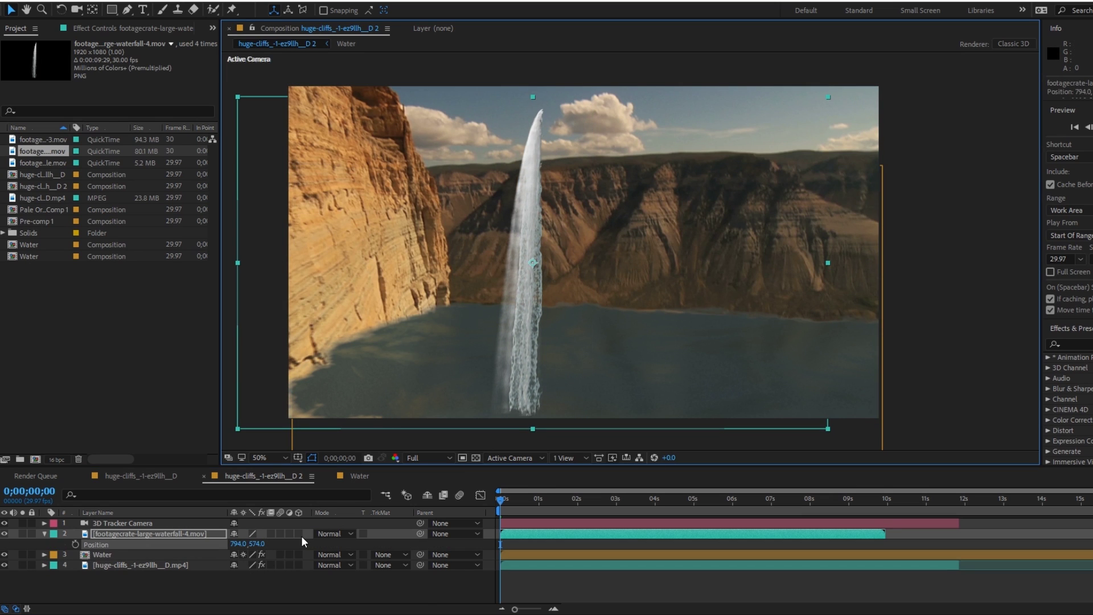
{"action": "left_click", "coordinate": [299, 534]}
- Scale up the waterfall layer and reposition it against the far cliff so it falls from the ridge toward the water
{"action": "key", "text": "s"}
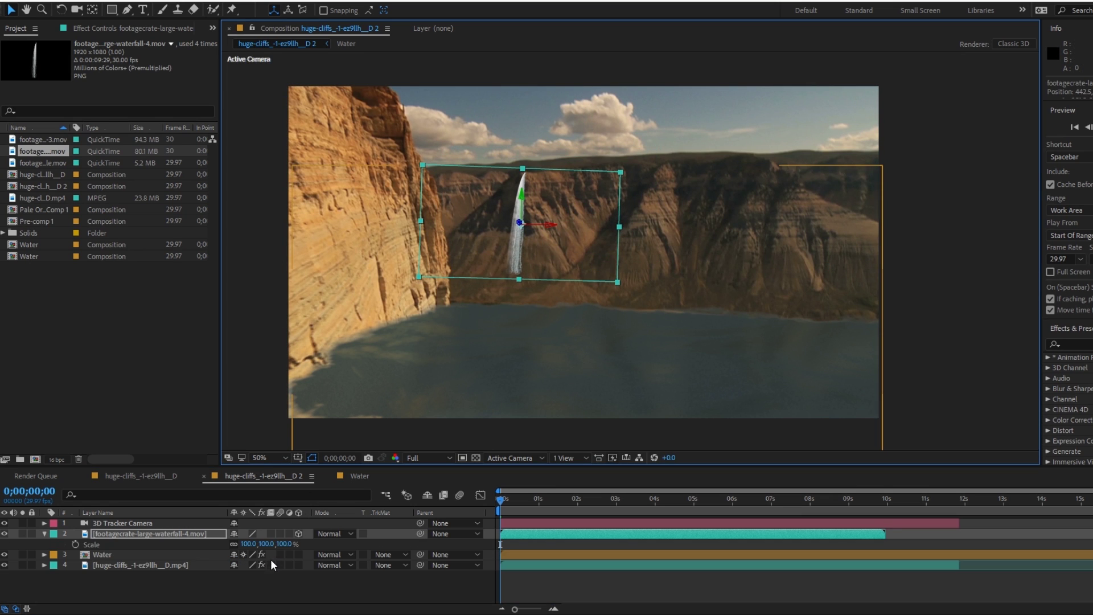
{"action": "left_click_drag", "start_coordinate": [288, 543], "coordinate": [305, 544]}
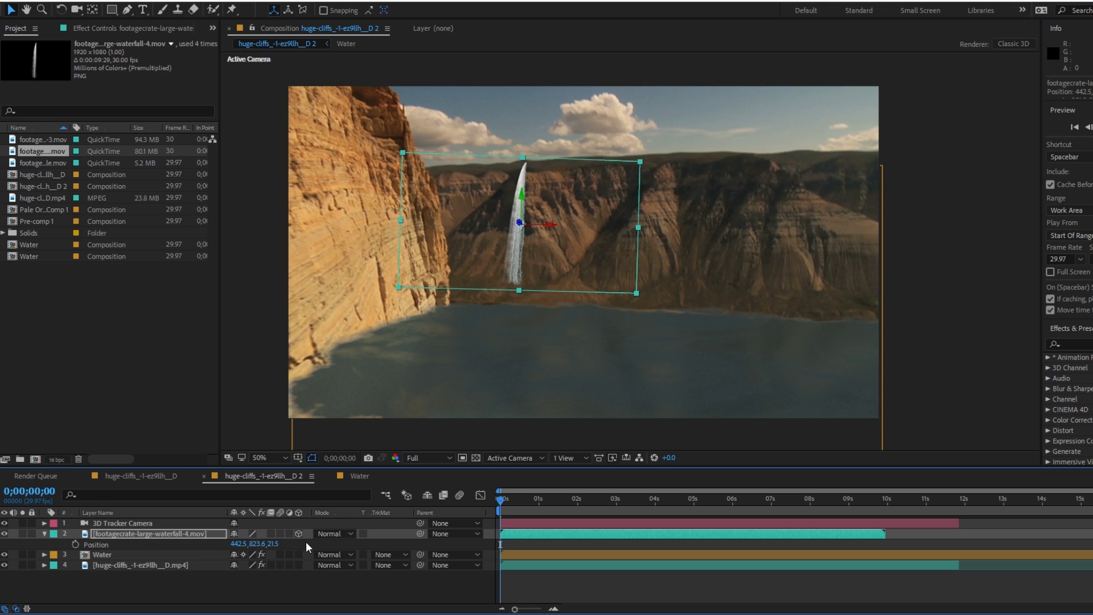
{"action": "left_click_drag", "start_coordinate": [522, 284], "coordinate": [513, 262]}
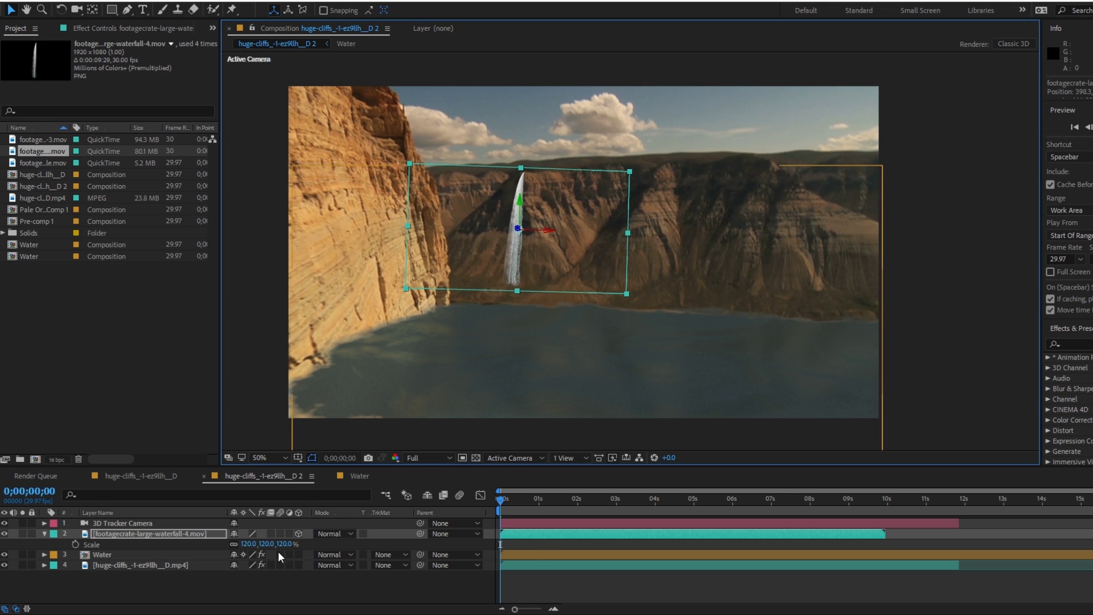
{"action": "left_click_drag", "start_coordinate": [287, 544], "coordinate": [297, 547]}
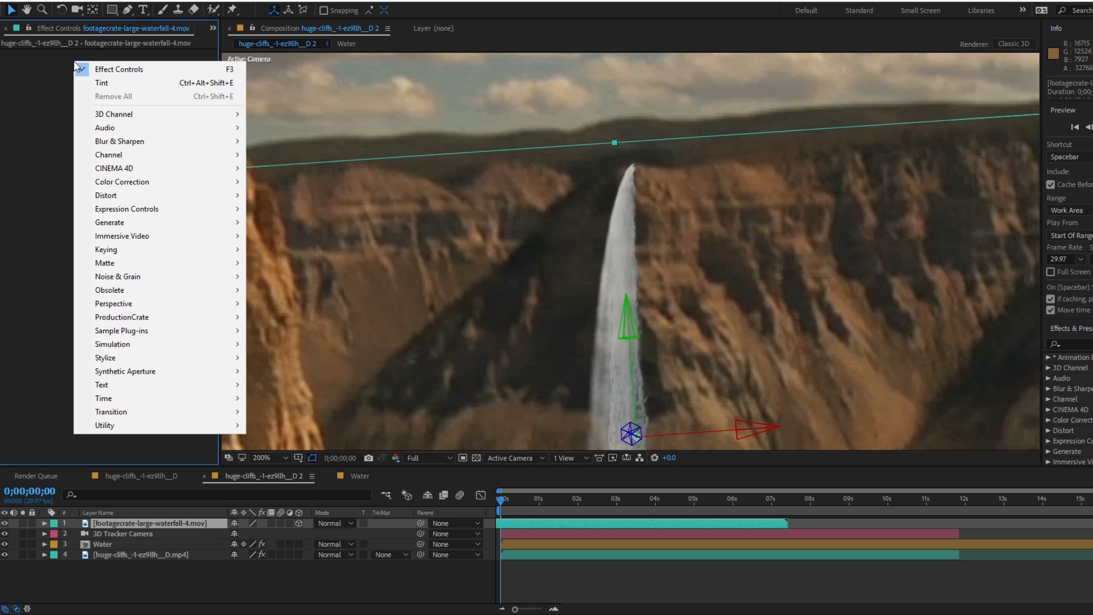
- Apply Tint and Curves effects to the waterfall footage and raise the RGB curve to brighten it
{"action": "mouse_move", "coordinate": [190, 181]}
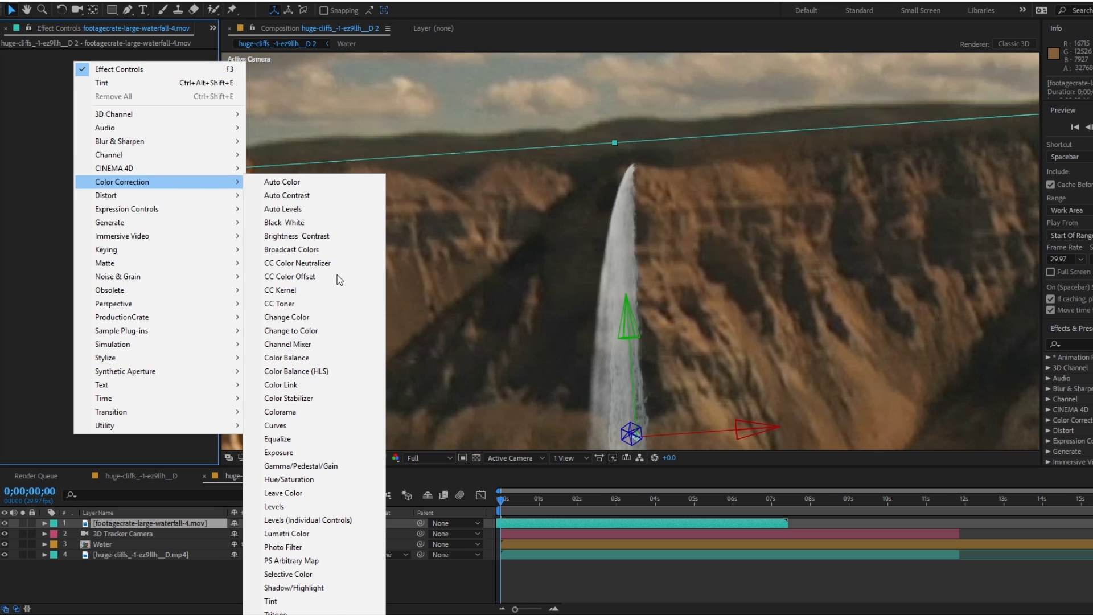
{"action": "left_click", "coordinate": [330, 601]}
{"action": "right_click", "coordinate": [114, 151]}
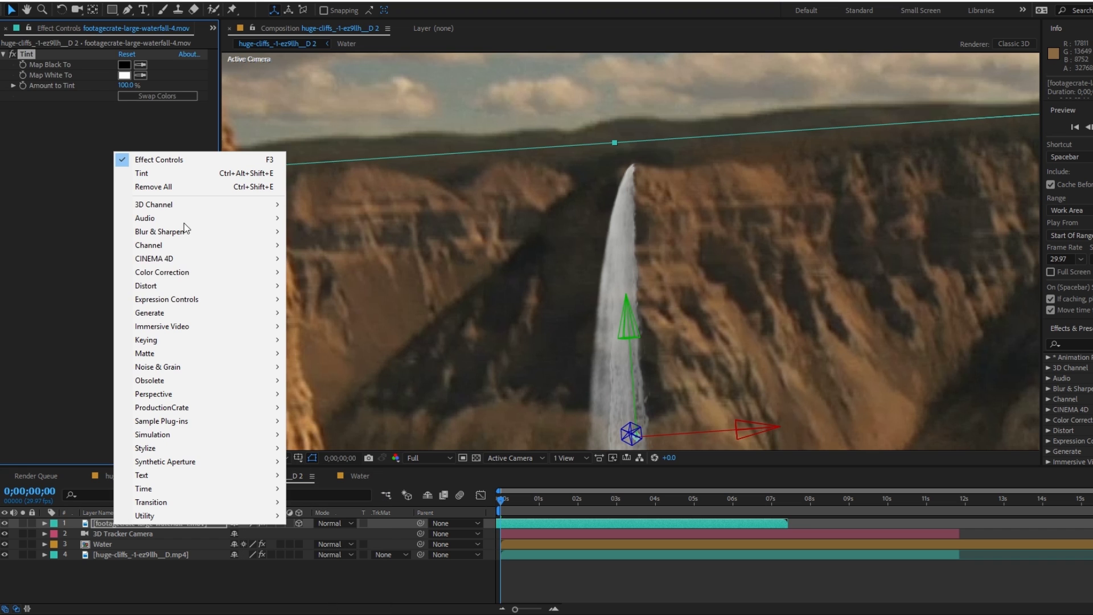
{"action": "mouse_move", "coordinate": [214, 271]}
{"action": "left_click", "coordinate": [316, 428]}
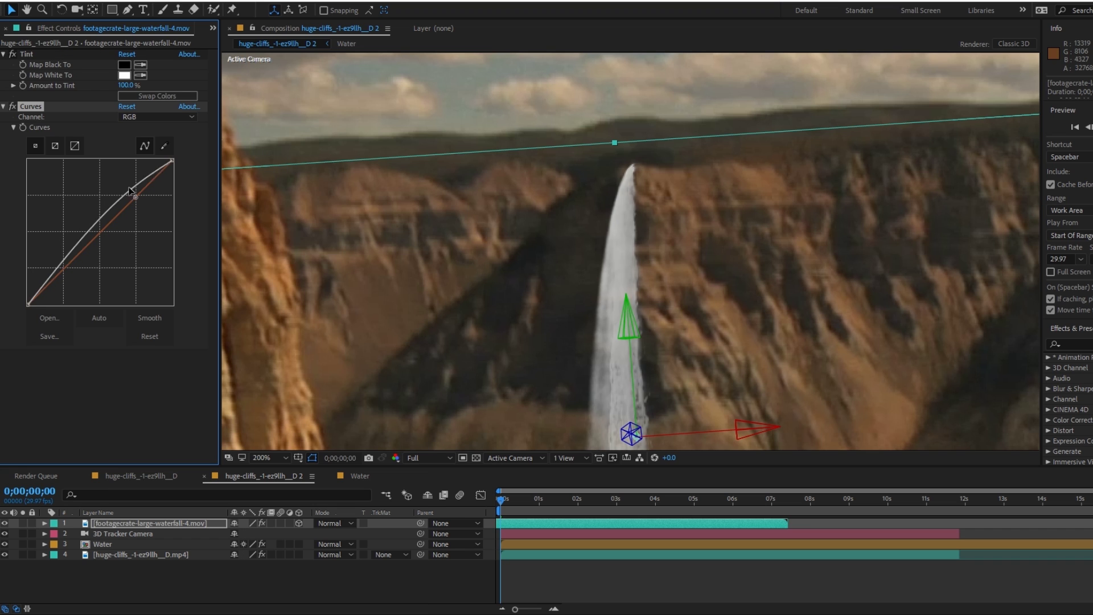
- Apply Fast Box Blur to the waterfall layer with a blur radius of 16 for a soft glow
{"action": "right_click", "coordinate": [20, 111]}
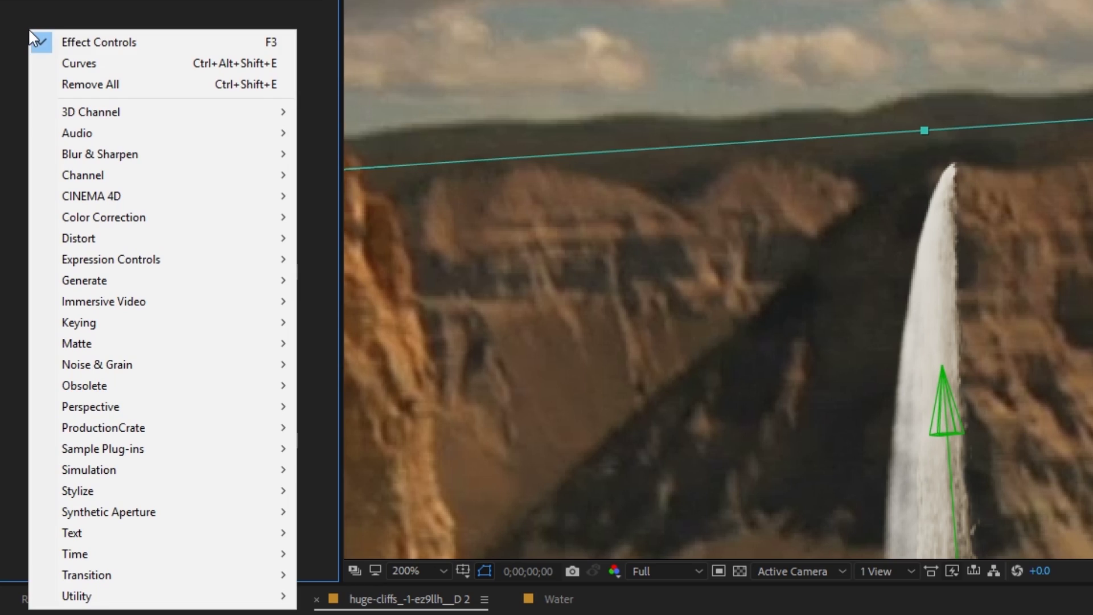
{"action": "mouse_move", "coordinate": [101, 198]}
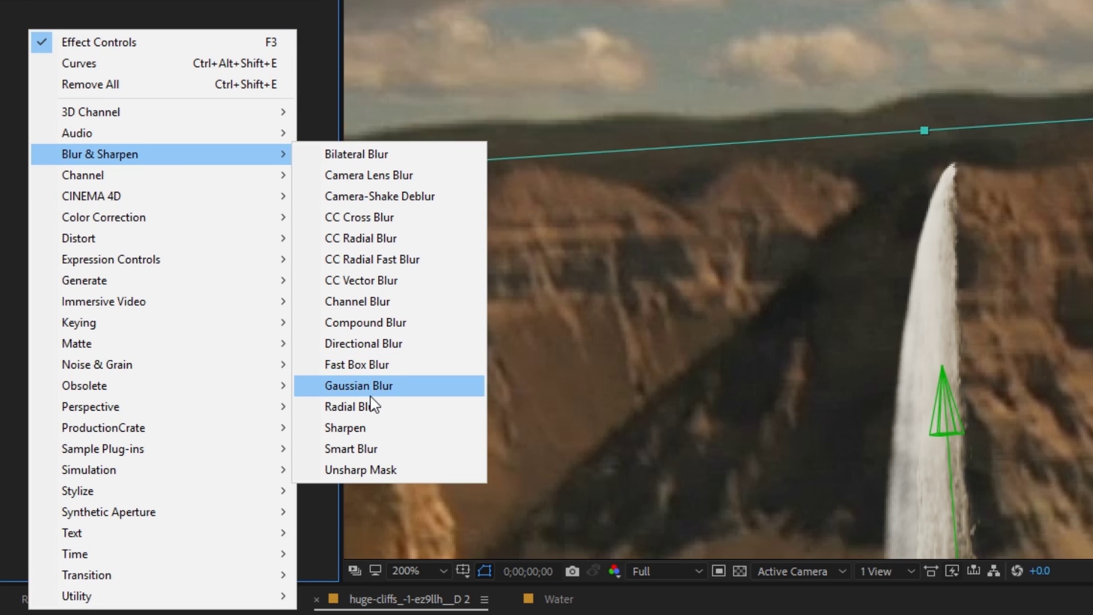
{"action": "left_click", "coordinate": [373, 374]}
{"action": "left_click_drag", "start_coordinate": [191, 21], "coordinate": [214, 24]}
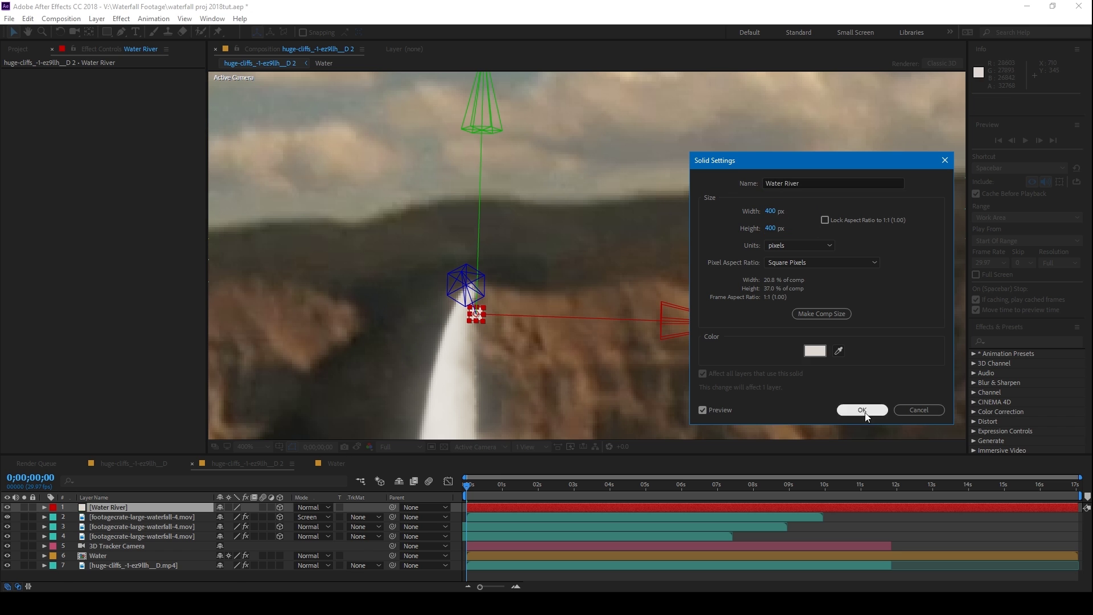
{"action": "left_click", "coordinate": [864, 413]}
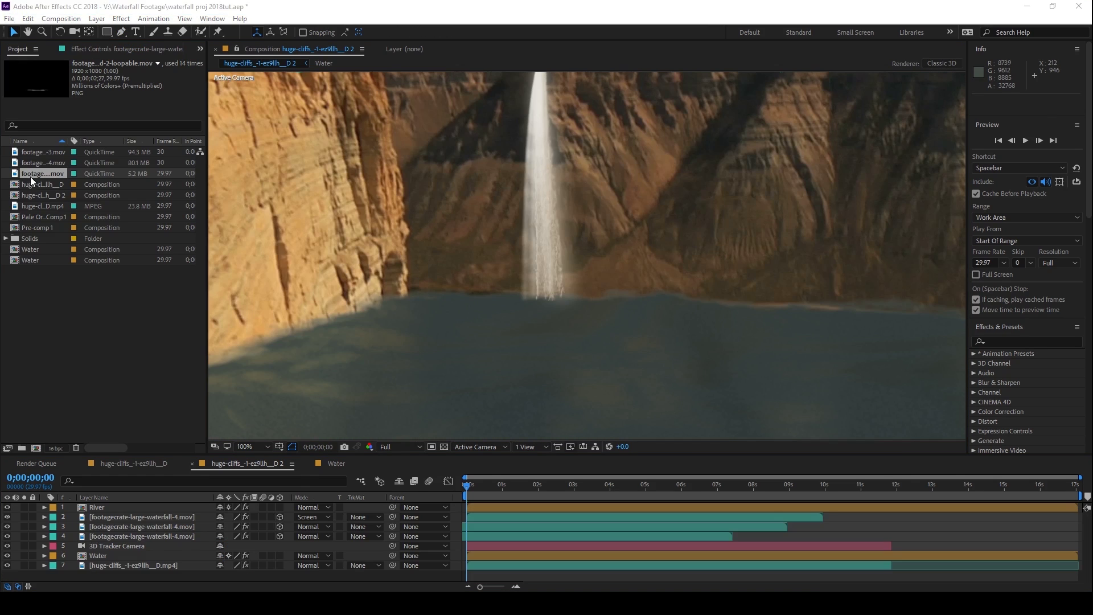
- Add the mist-on-ground-2-loopable footage to the composition, make it a 3D layer and place it at the waterfall's base
{"action": "left_click_drag", "start_coordinate": [30, 177], "coordinate": [562, 319]}
{"action": "left_click_drag", "start_coordinate": [592, 239], "coordinate": [588, 245]}
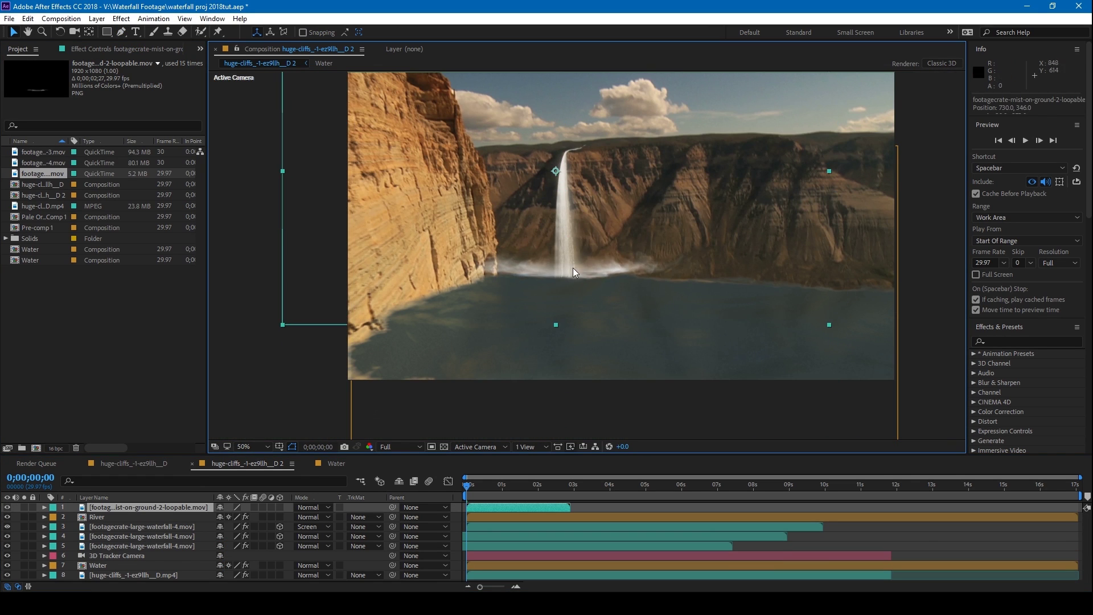
{"action": "scroll", "coordinate": [573, 266], "scroll_direction": "up", "scroll_amount": 1}
{"action": "key", "text": "p"}
{"action": "left_click", "coordinate": [280, 507]}
{"action": "left_click_drag", "start_coordinate": [627, 113], "coordinate": [572, 288]}
- Enable time remapping on the mist footage and turn on Collapse Transformations for the mist pre-composition
{"action": "scroll", "coordinate": [573, 288], "scroll_direction": "up", "scroll_amount": 1}
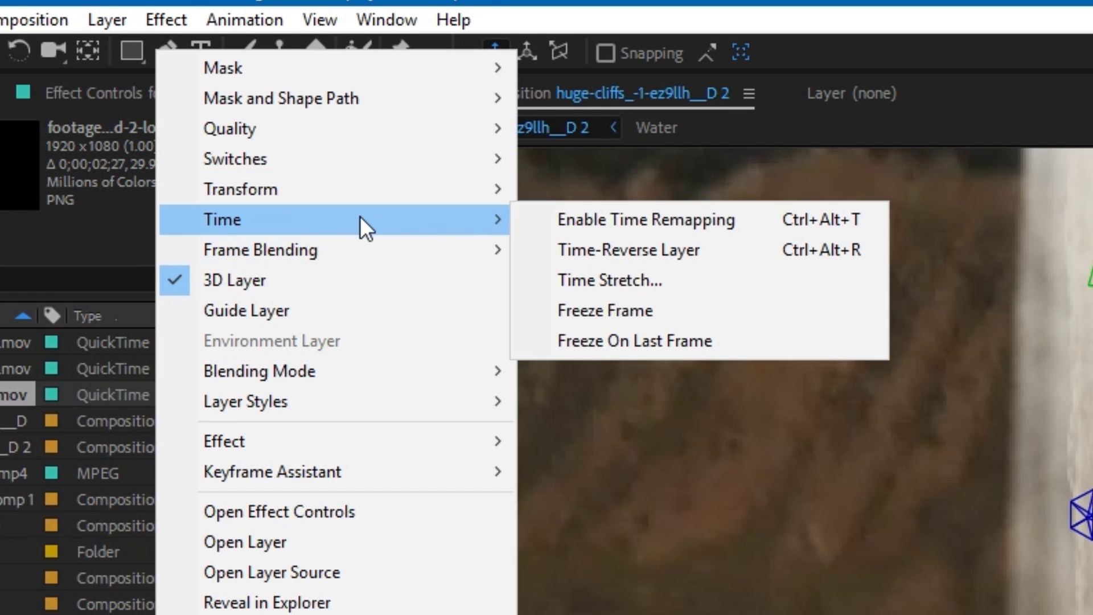
{"action": "left_click", "coordinate": [564, 220]}
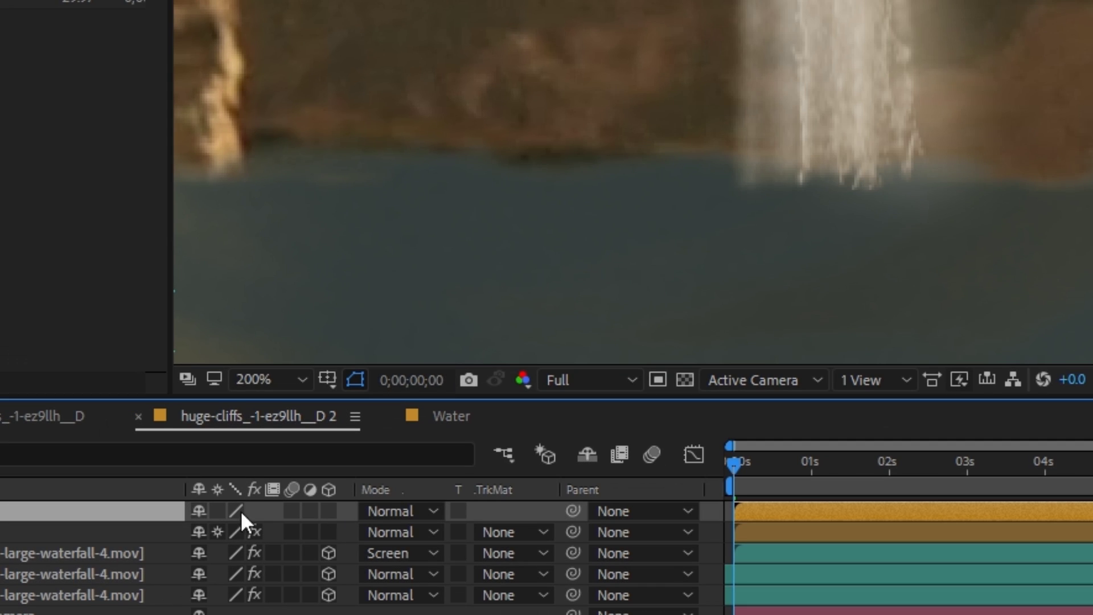
{"action": "left_click", "coordinate": [215, 510]}
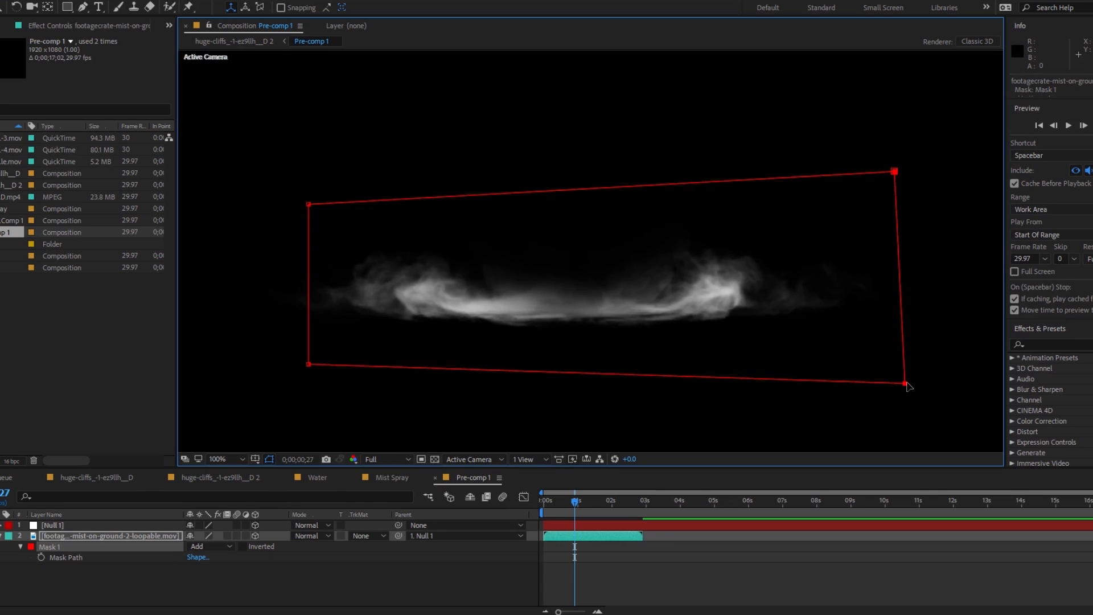
- Narrow the mist layer's mask to one side plume, and add a duplicate rotated around Y and shifted to form the opposite side
{"action": "left_click_drag", "start_coordinate": [906, 383], "coordinate": [527, 386]}
{"action": "left_click", "coordinate": [93, 536]}
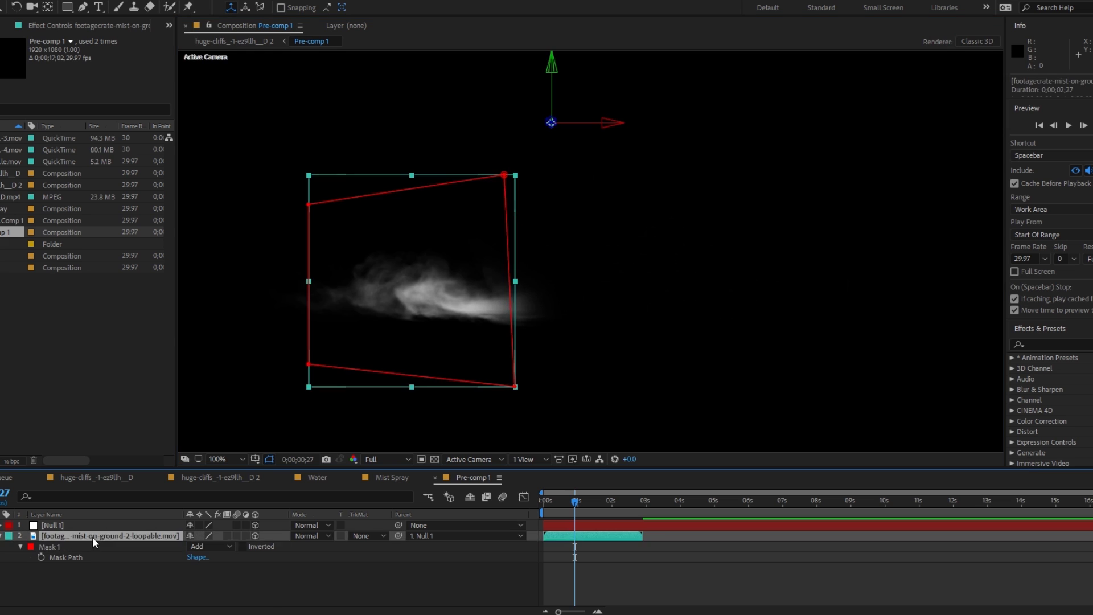
{"action": "key", "text": "ctrl+d"}
{"action": "key", "text": "r"}
{"action": "left_click_drag", "start_coordinate": [204, 567], "coordinate": [364, 564]}
{"action": "left_click_drag", "start_coordinate": [603, 285], "coordinate": [567, 285]}
- Duplicate the mist piece again, move the copy sideways and turn its Y rotation to 325°
{"action": "key", "text": "ctrl+d"}
{"action": "key", "text": "r"}
{"action": "left_click_drag", "start_coordinate": [204, 567], "coordinate": [236, 567]}
{"action": "left_click_drag", "start_coordinate": [674, 270], "coordinate": [584, 269]}
{"action": "left_click_drag", "start_coordinate": [204, 567], "coordinate": [290, 567]}
- Refine the rotated mist copy's Y rotation and shift it toward the middle of the mist ring
{"action": "key", "text": "r"}
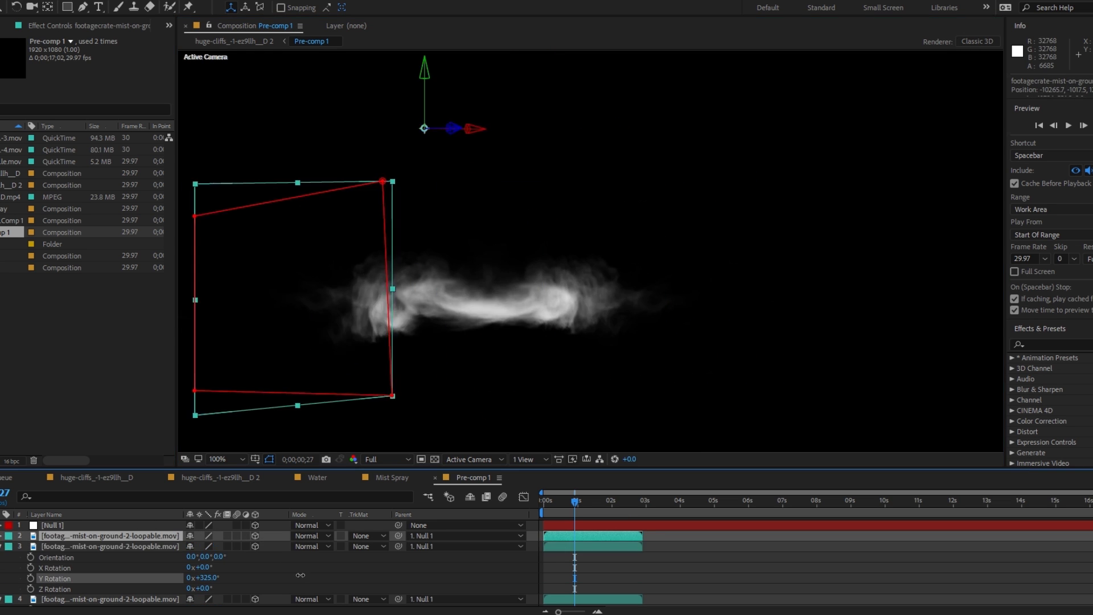
{"action": "left_click", "coordinate": [464, 317]}
{"action": "mouse_move", "coordinate": [204, 578]}
{"action": "left_mouse_down"}
{"action": "mouse_move", "coordinate": [171, 578]}
{"action": "mouse_move", "coordinate": [203, 577]}
{"action": "left_mouse_up"}
{"action": "left_click_drag", "start_coordinate": [427, 343], "coordinate": [498, 343]}
- Add one more duplicate of the mist piece, adjusting its Y rotation and position to fill out the ring
{"action": "key", "text": "ctrl+d"}
{"action": "key", "text": "r"}
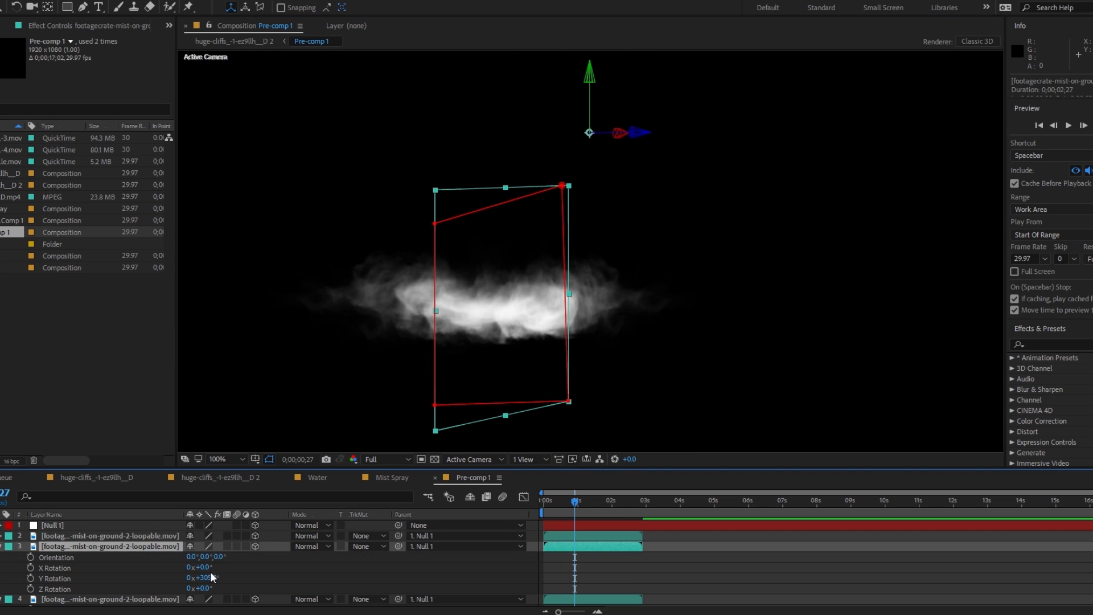
{"action": "left_click_drag", "start_coordinate": [212, 577], "coordinate": [172, 577]}
{"action": "left_click_drag", "start_coordinate": [456, 325], "coordinate": [423, 317]}
- Return to the huge-cliffs 2 composition and examine the mist at the waterfall's base up close
{"action": "left_click", "coordinate": [220, 477]}
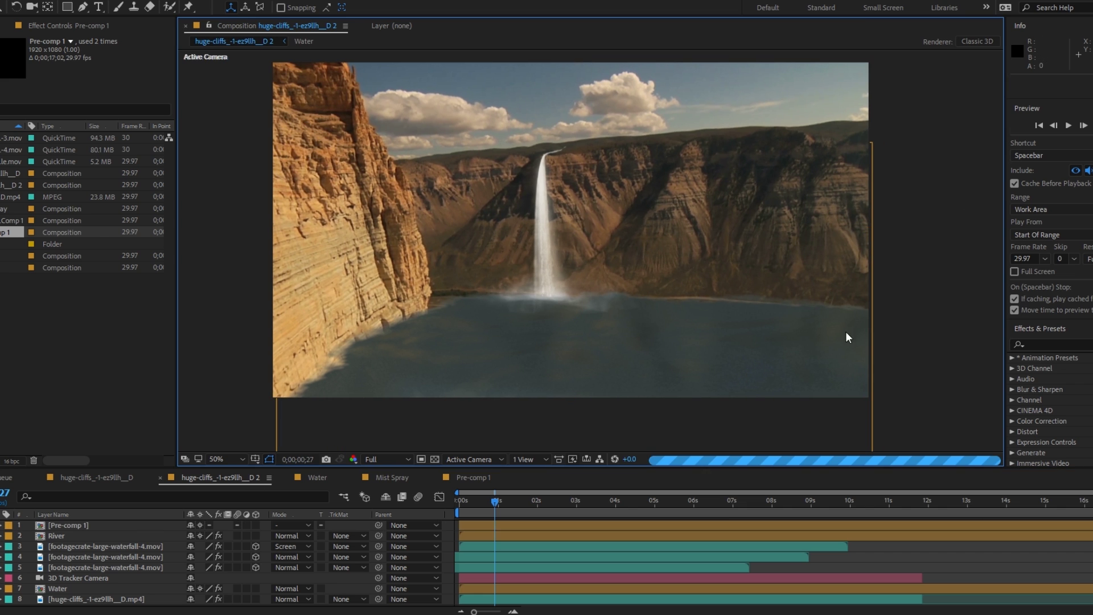
{"action": "key", "text": "period"}
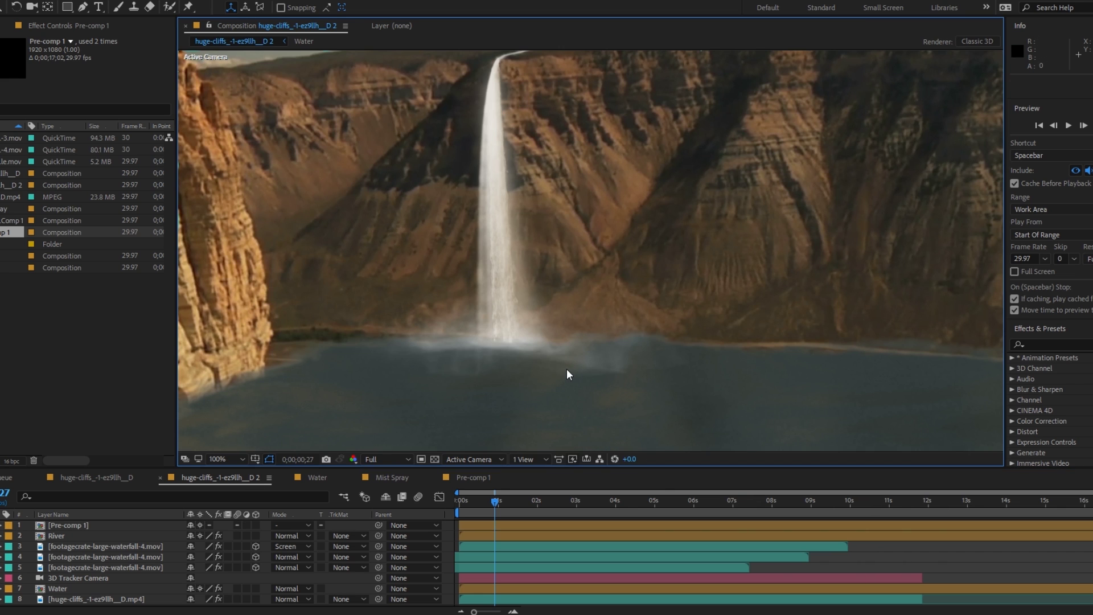